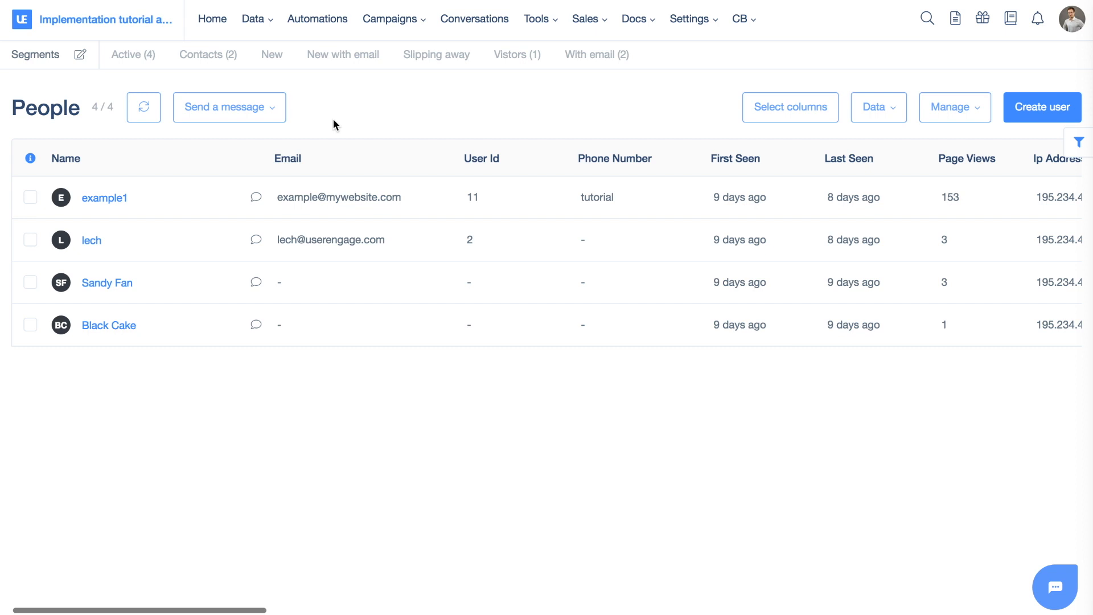
# Open the global search field in the top bar
pyautogui.moveTo(573, 33)
pyautogui.click(927, 23)
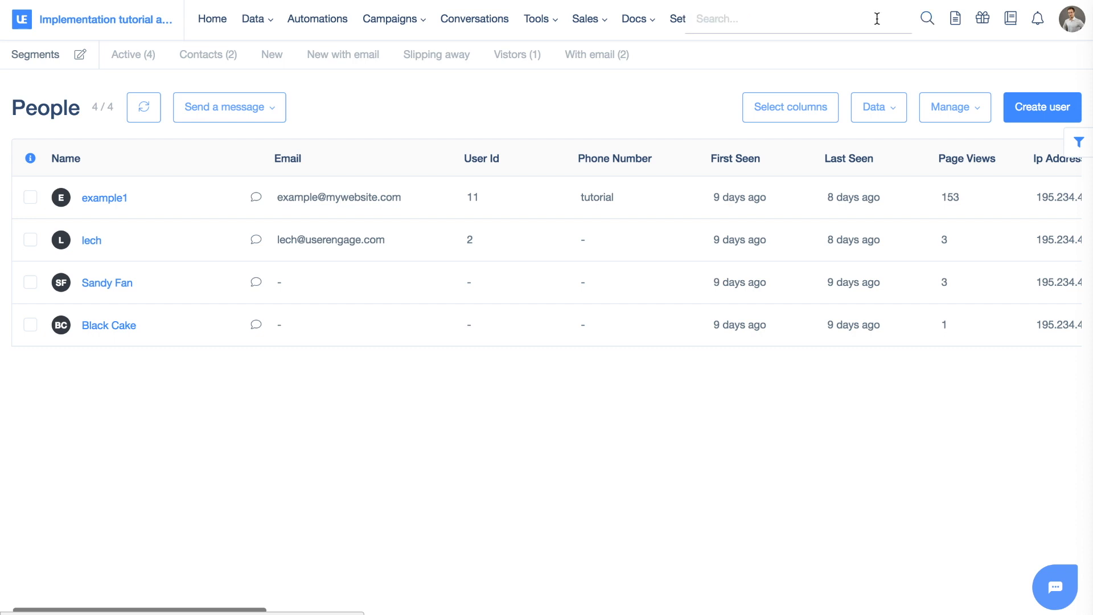
pyautogui.click(821, 20)
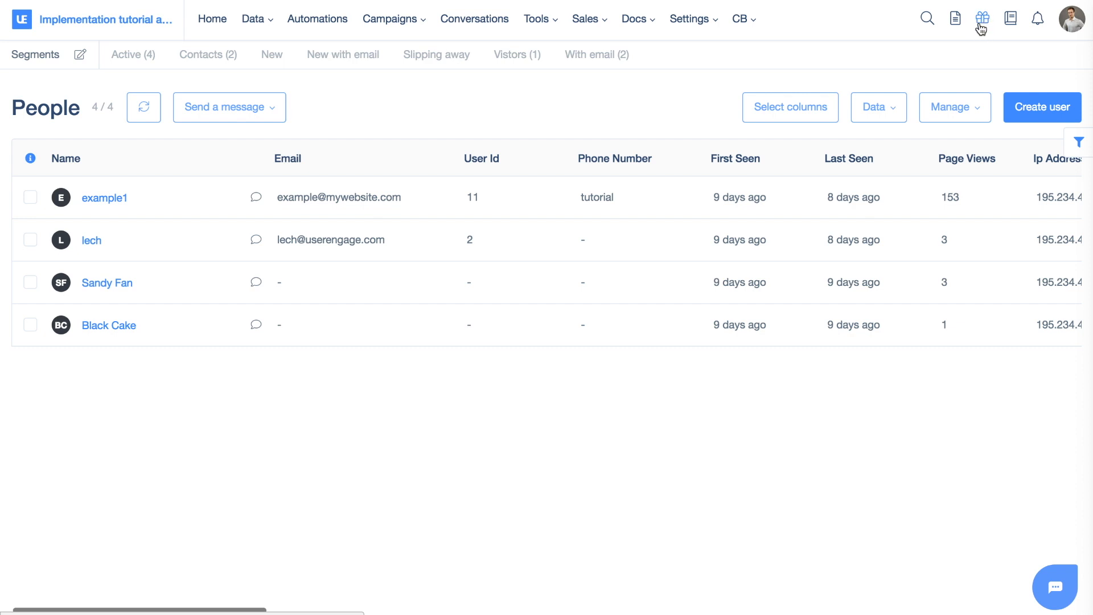
# Open the documentation and browse its article categories
pyautogui.click(1011, 22)
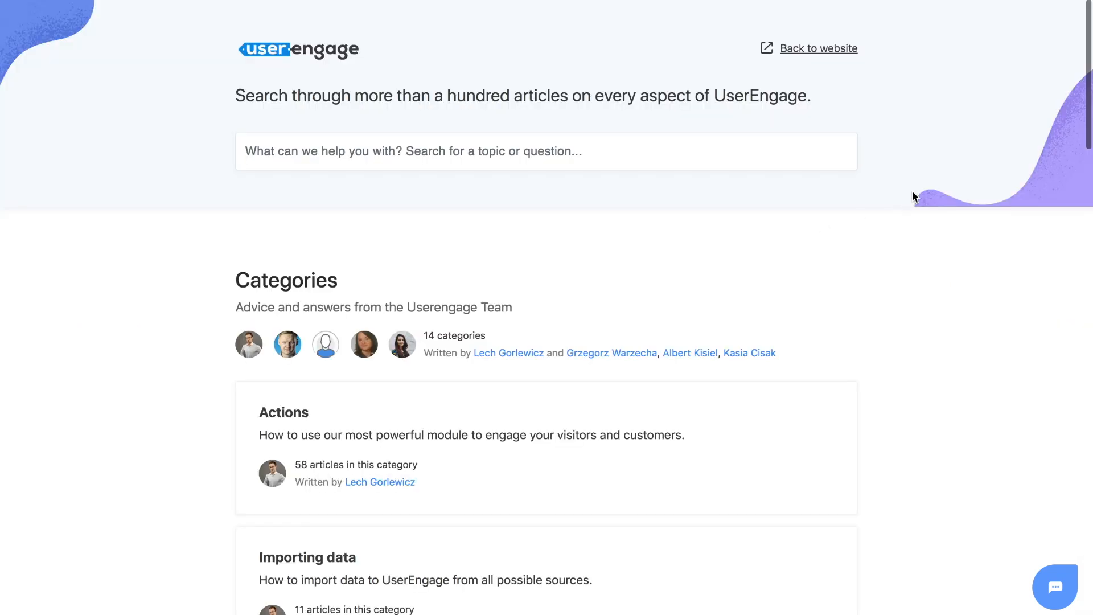
pyautogui.scroll(-10, 912, 196)
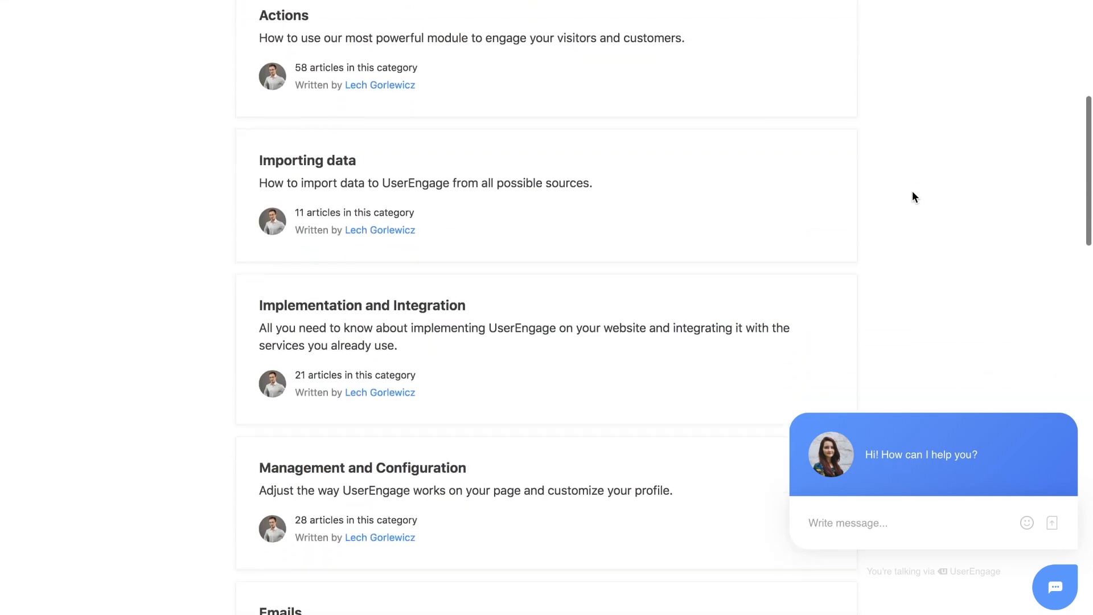
pyautogui.scroll(-12, 912, 196)
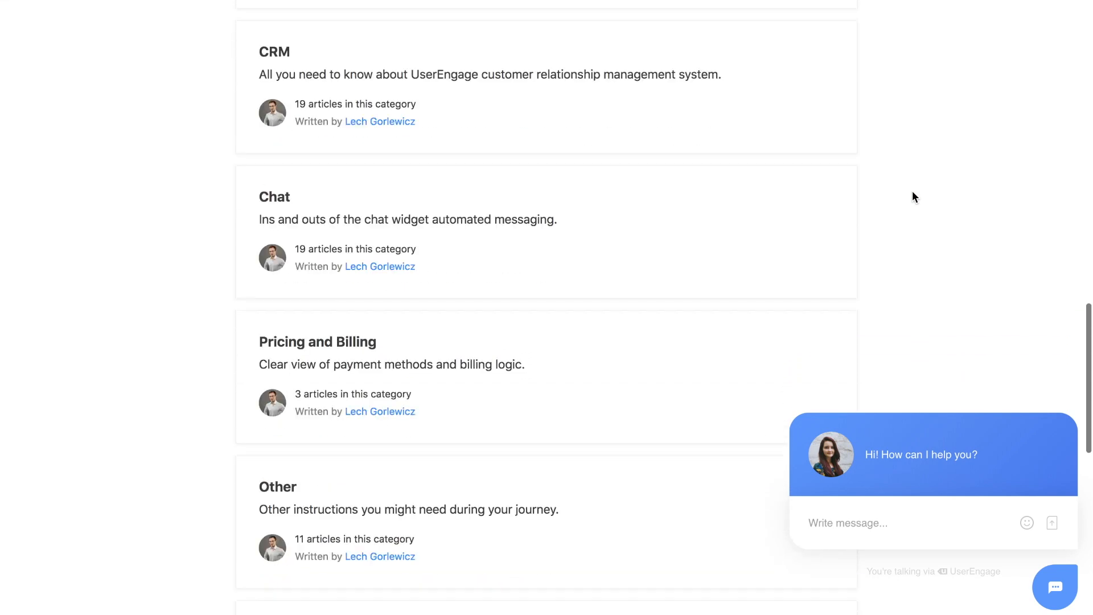
pyautogui.scroll(1, 912, 196)
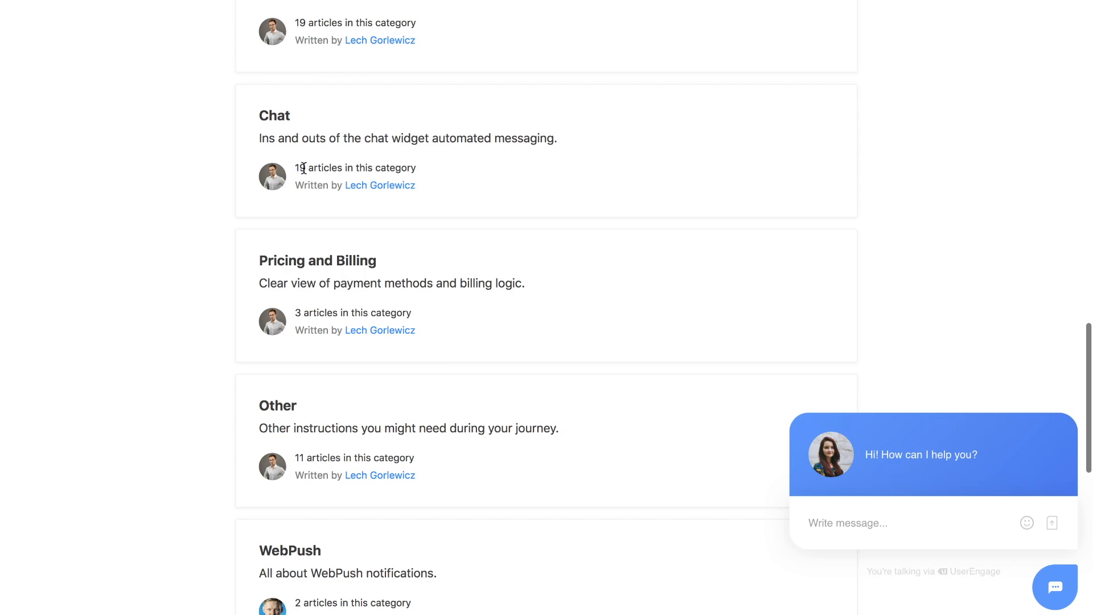
pyautogui.scroll(-9, 304, 168)
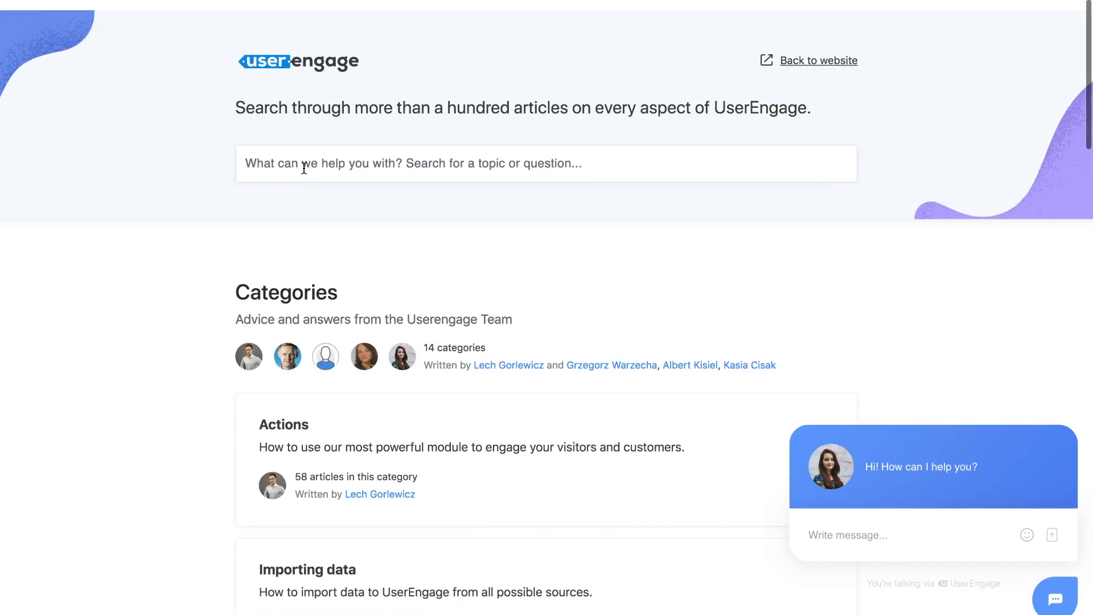
# Search the documentation for "event" and browse the matching articles
pyautogui.click(329, 162)
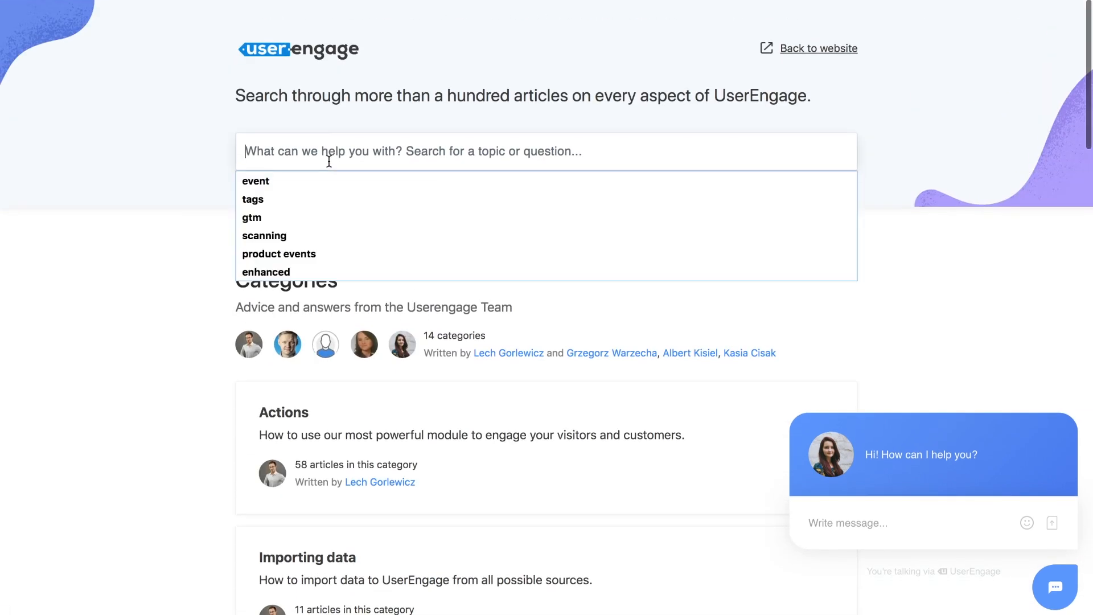
pyautogui.click(255, 181)
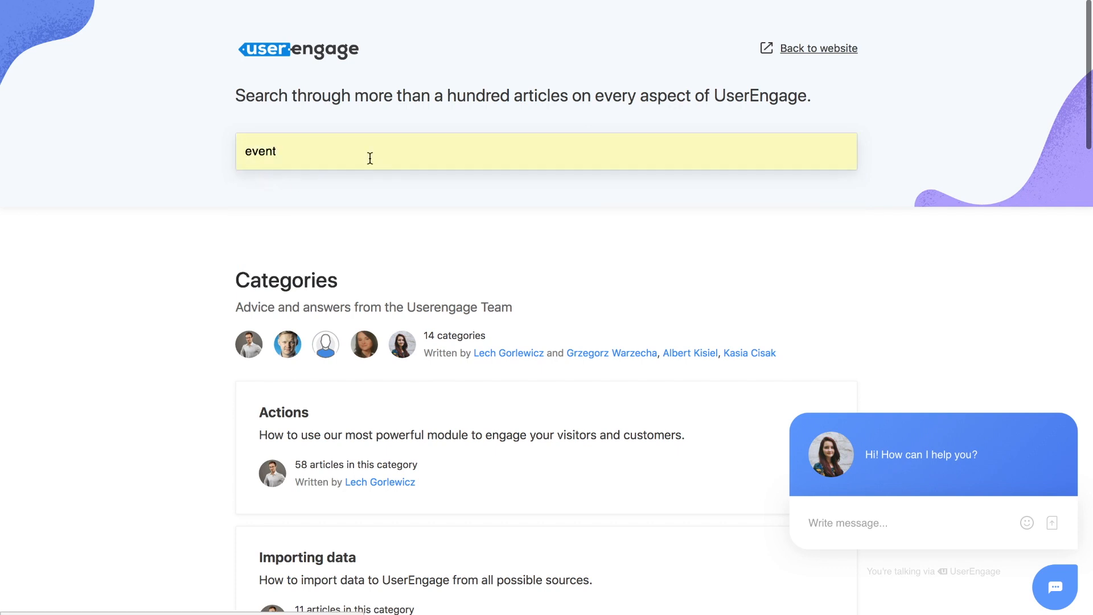
pyautogui.press('Return')
pyautogui.scroll(-8, 277, 209)
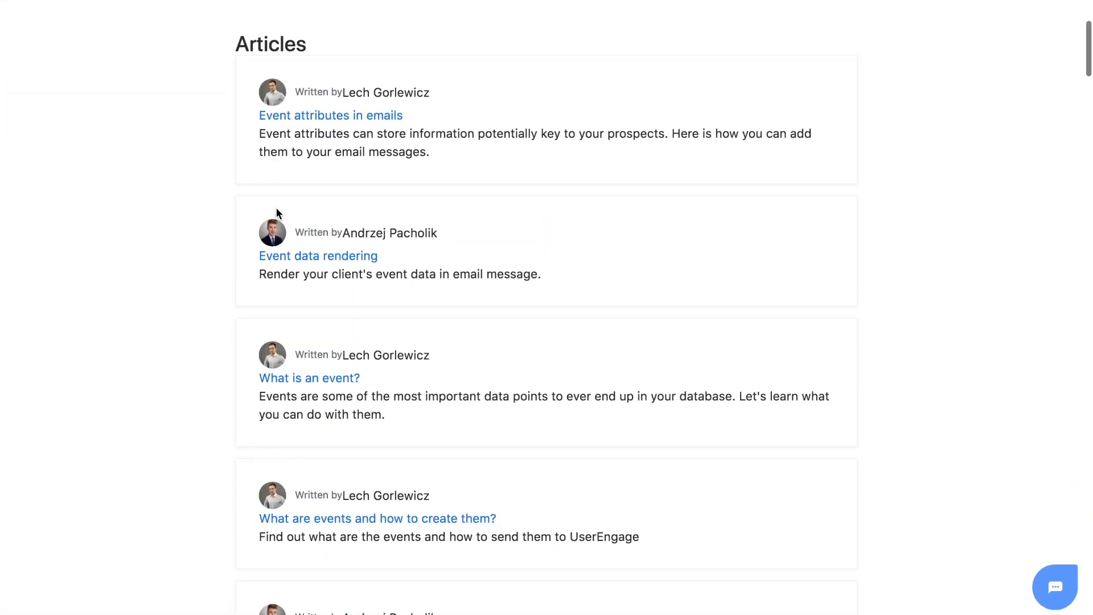
pyautogui.scroll(-5, 229, 180)
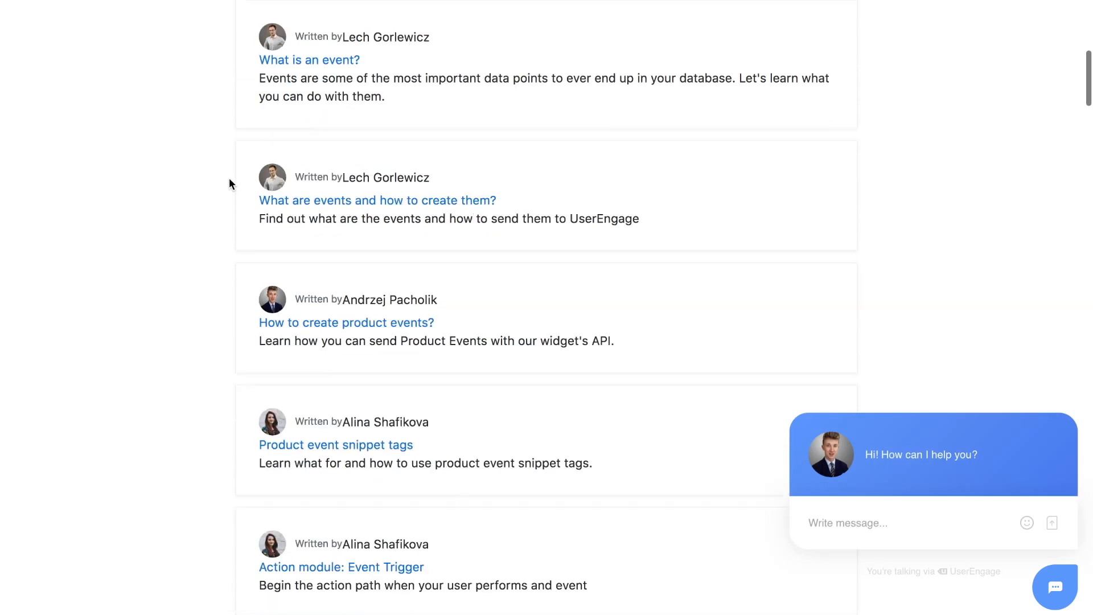
pyautogui.scroll(-2, 229, 180)
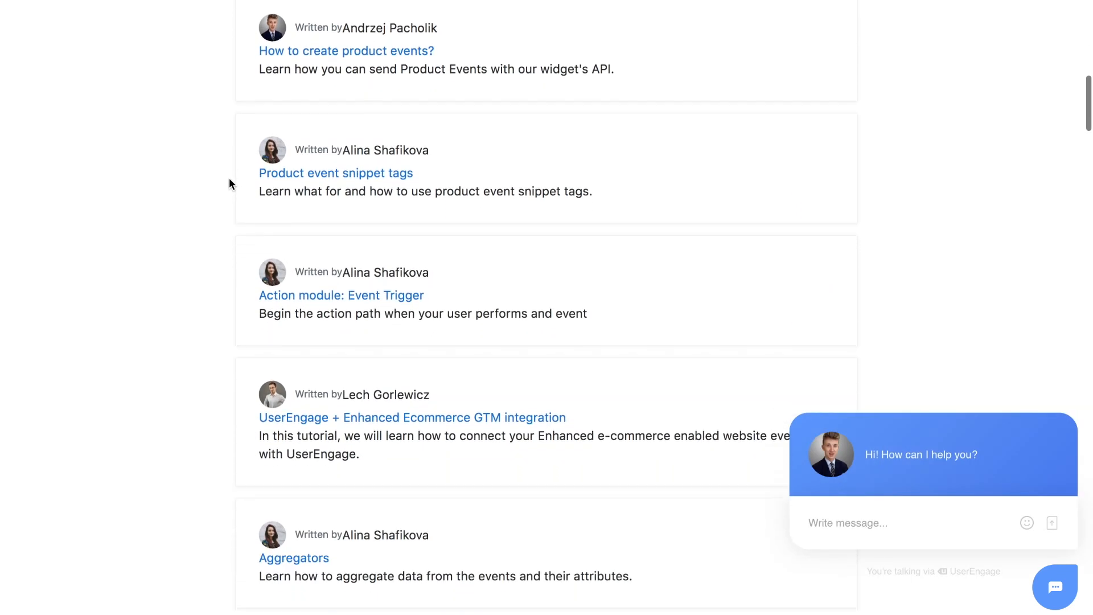
pyautogui.scroll(-8, 229, 180)
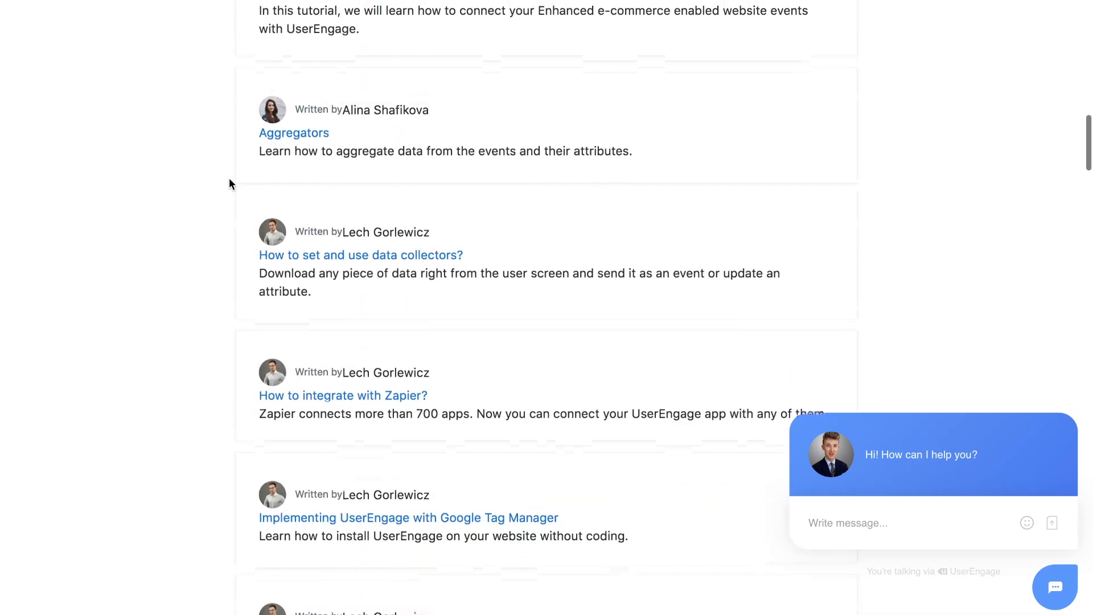
pyautogui.scroll(20, 230, 179)
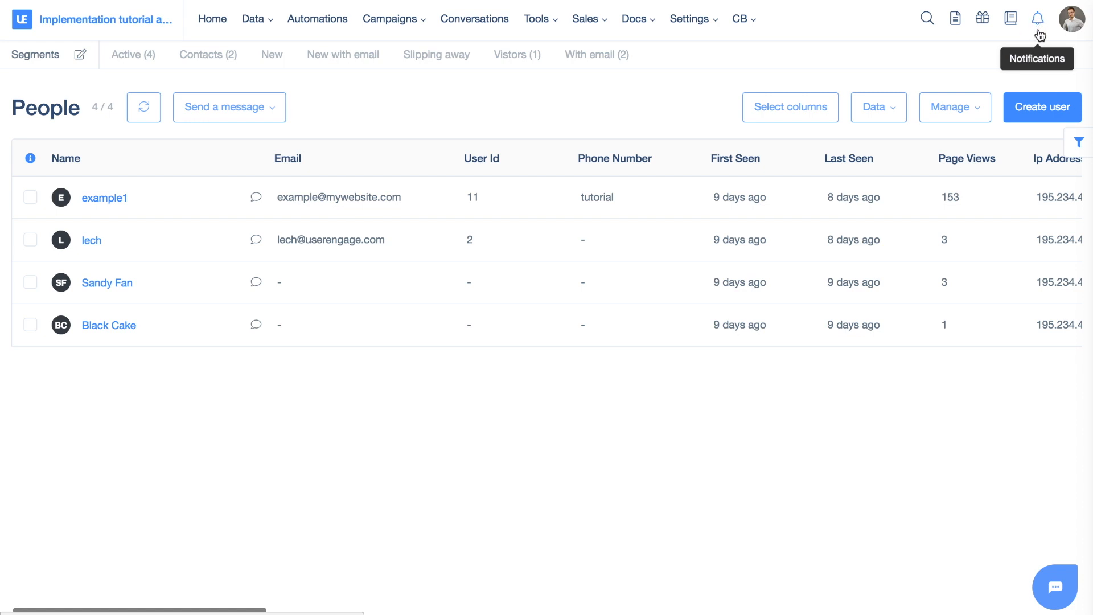
# Open your user profile page from the account menu
pyautogui.click(1074, 24)
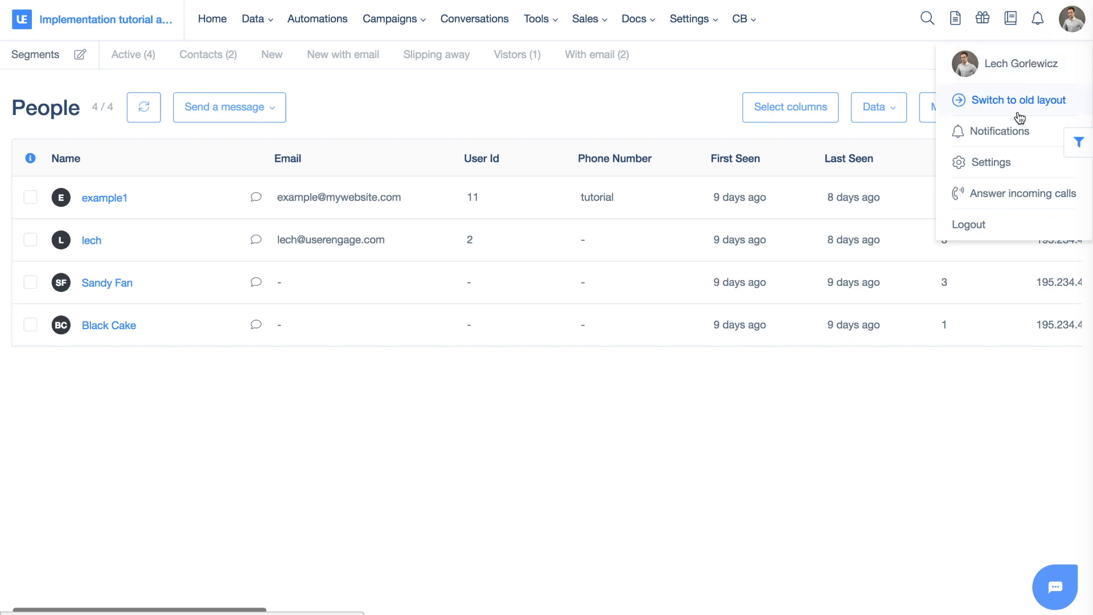
pyautogui.click(1015, 75)
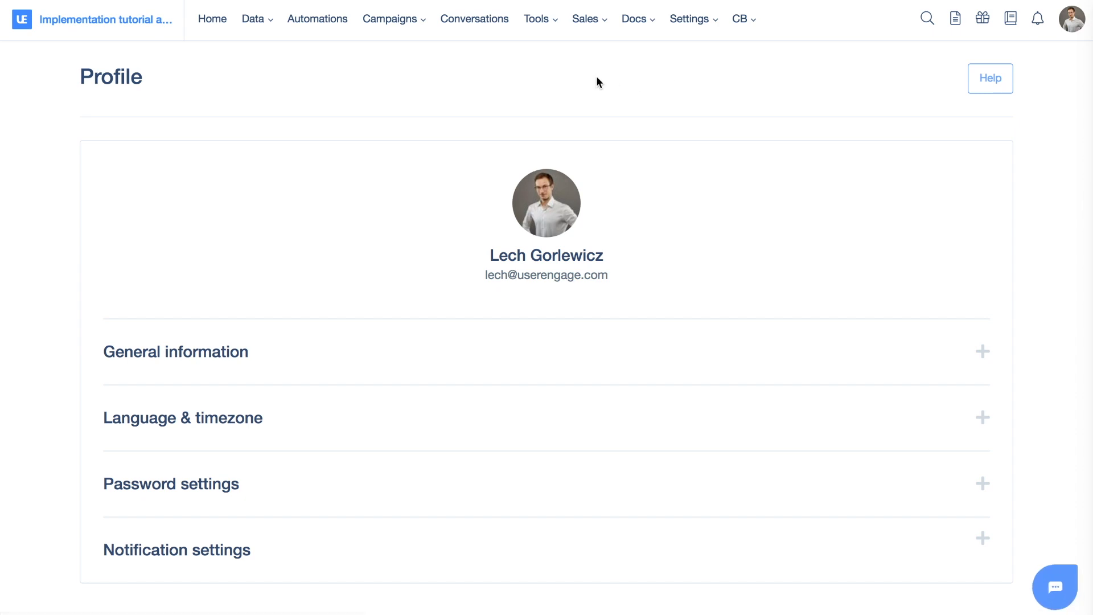
pyautogui.scroll(-1, 591, 78)
pyautogui.moveTo(551, 206)
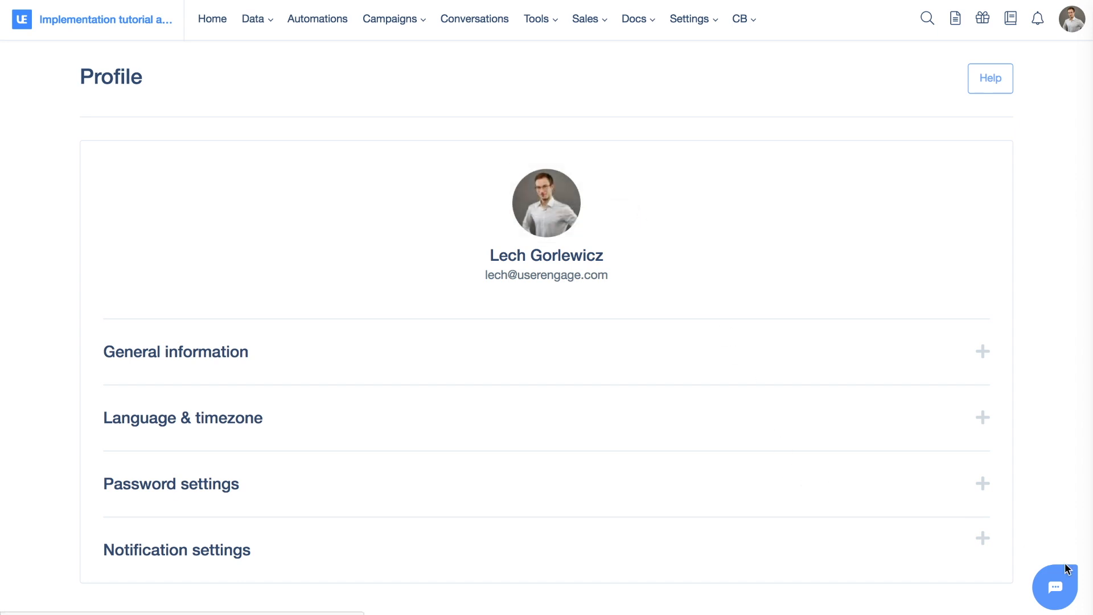
pyautogui.click(1056, 584)
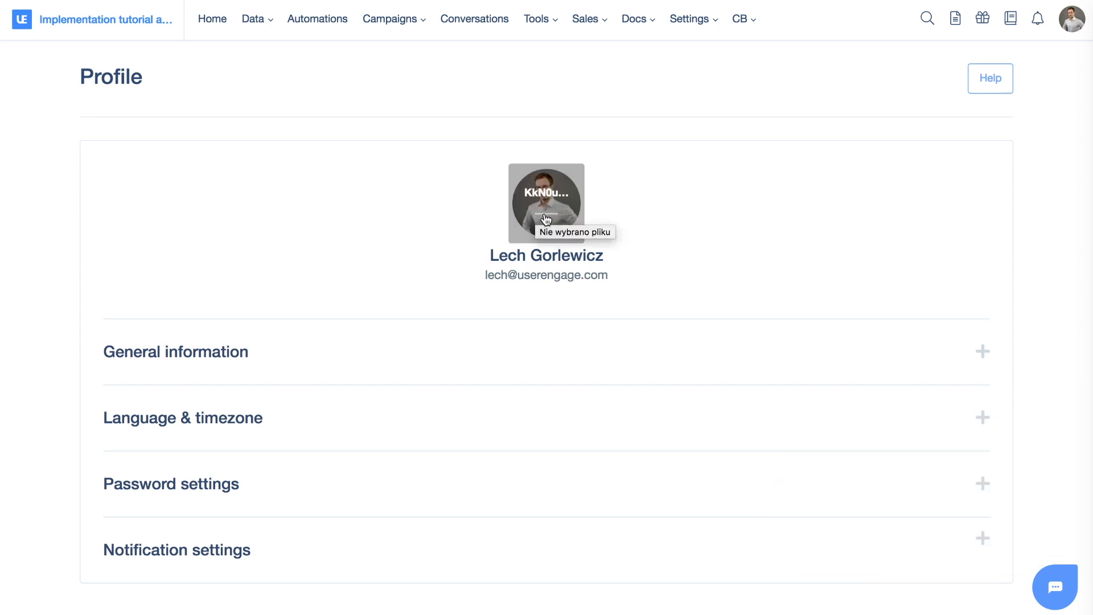
# Expand the General information section of the profile and review its fields
pyautogui.click(189, 348)
pyautogui.scroll(-5, 449, 312)
pyautogui.scroll(1, 449, 318)
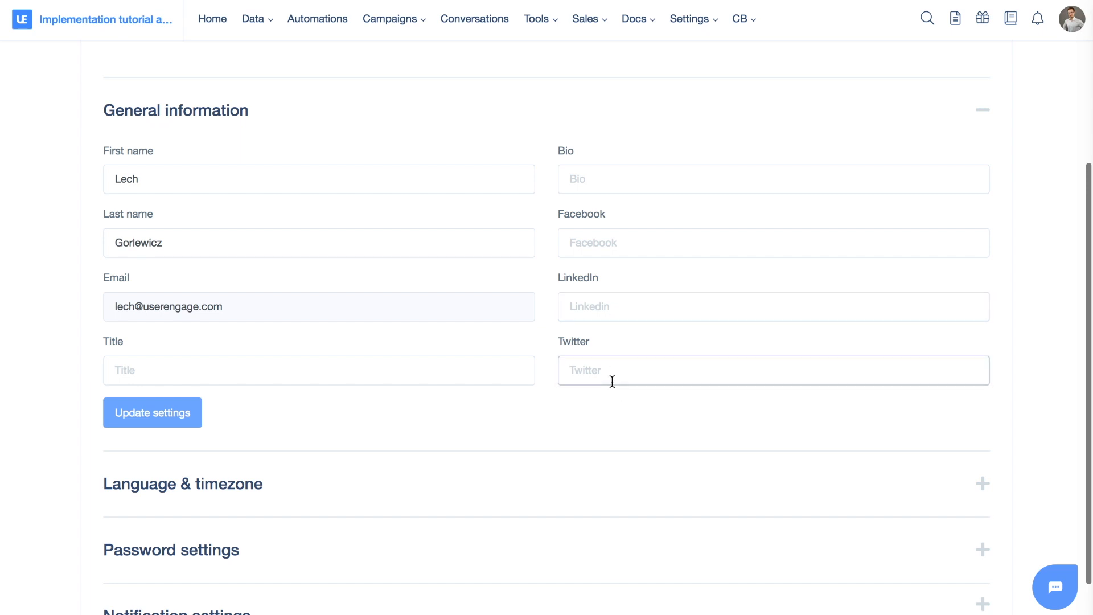
pyautogui.scroll(4, 612, 381)
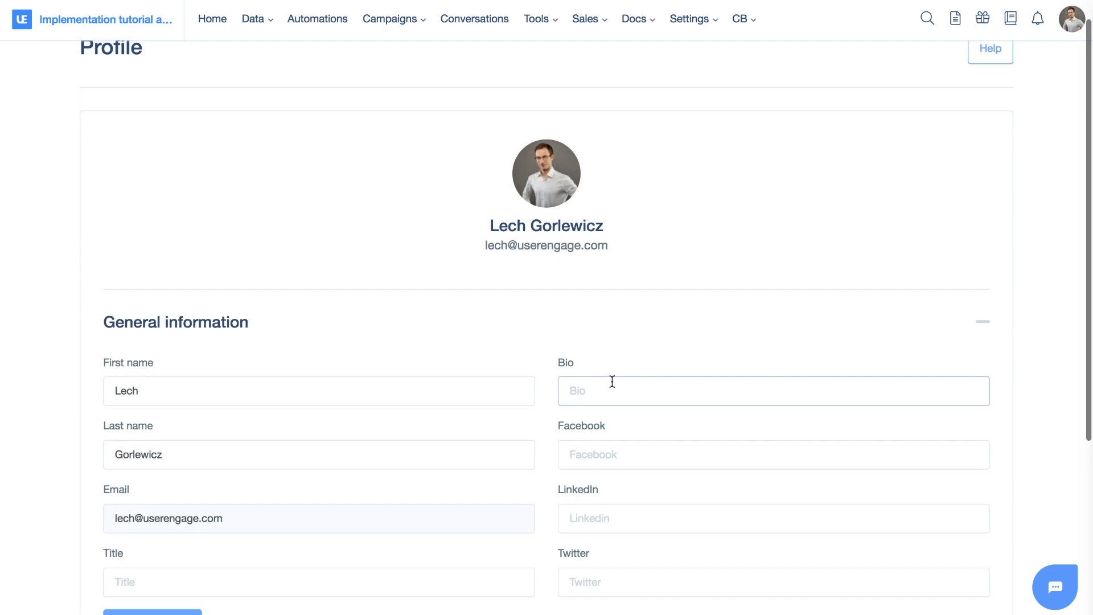
pyautogui.scroll(-5, 612, 381)
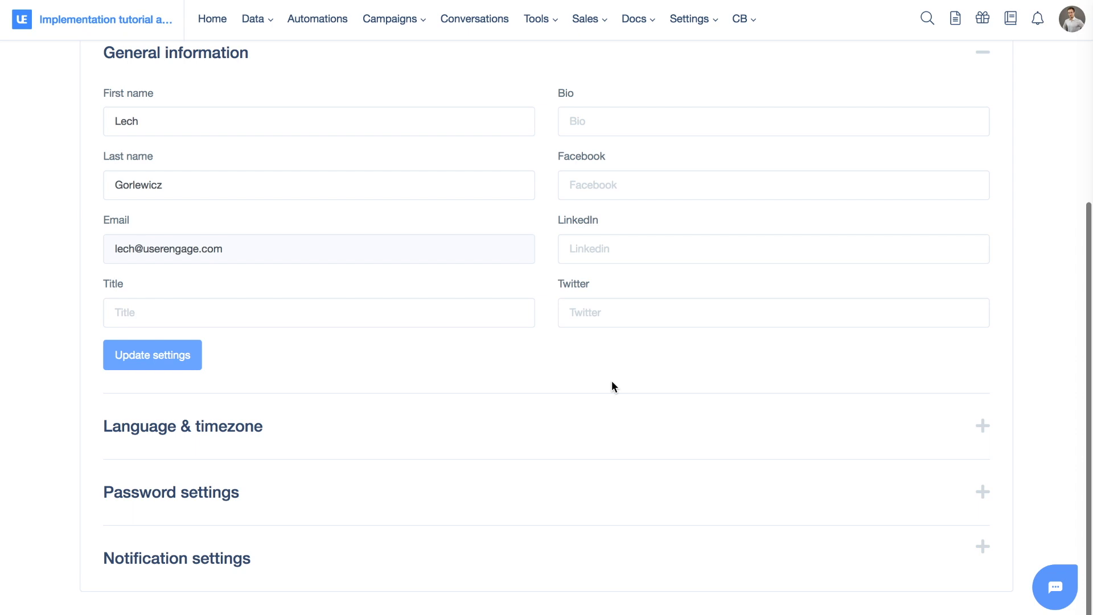
# Expand the Language & timezone section and view the timezone options without changing them
pyautogui.click(213, 430)
pyautogui.scroll(-1, 401, 391)
pyautogui.scroll(-3, 401, 390)
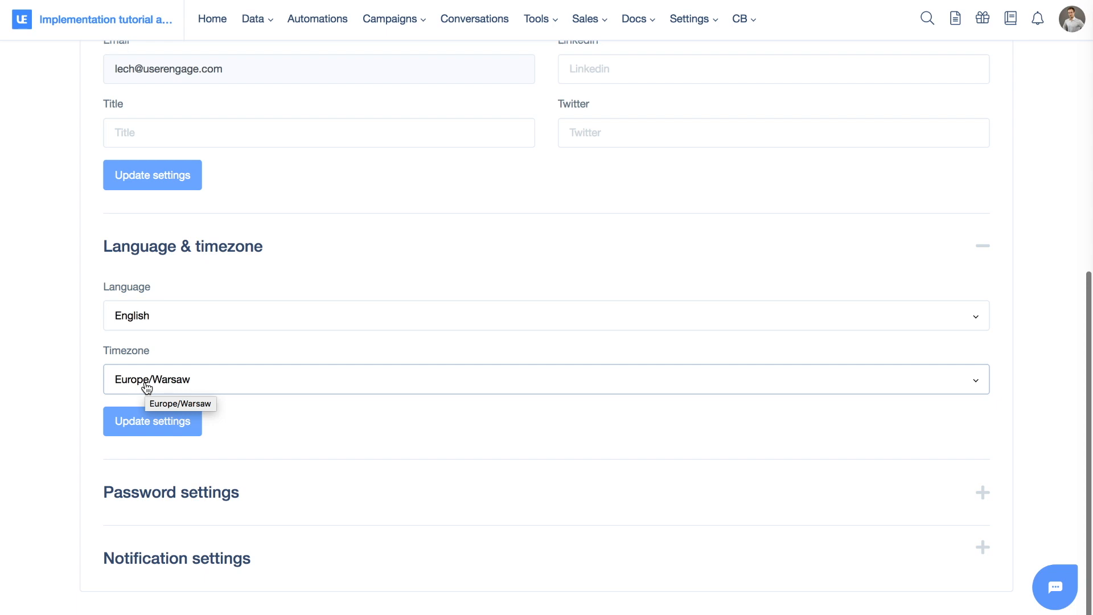
pyautogui.click(195, 385)
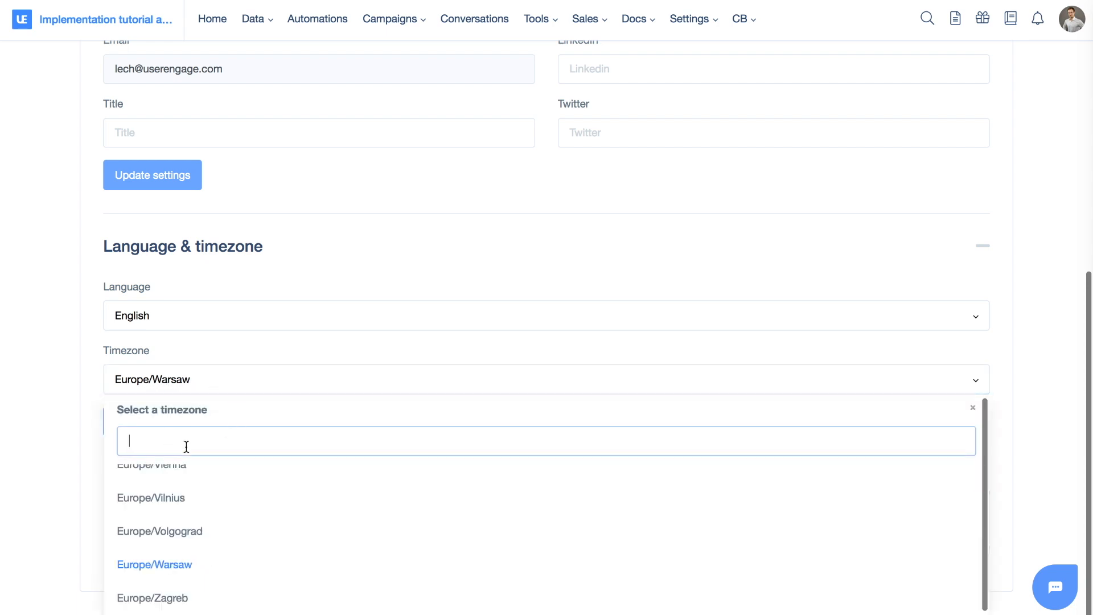
pyautogui.click(67, 367)
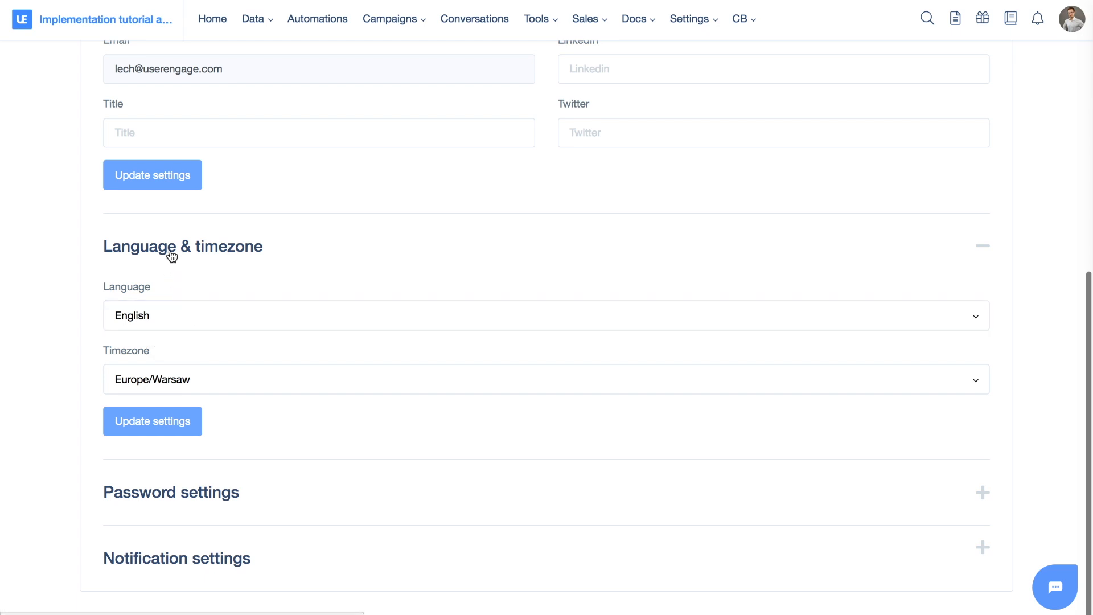
# Expand the Password settings section of the profile
pyautogui.click(205, 493)
pyautogui.scroll(-3, 232, 361)
pyautogui.scroll(-1, 234, 366)
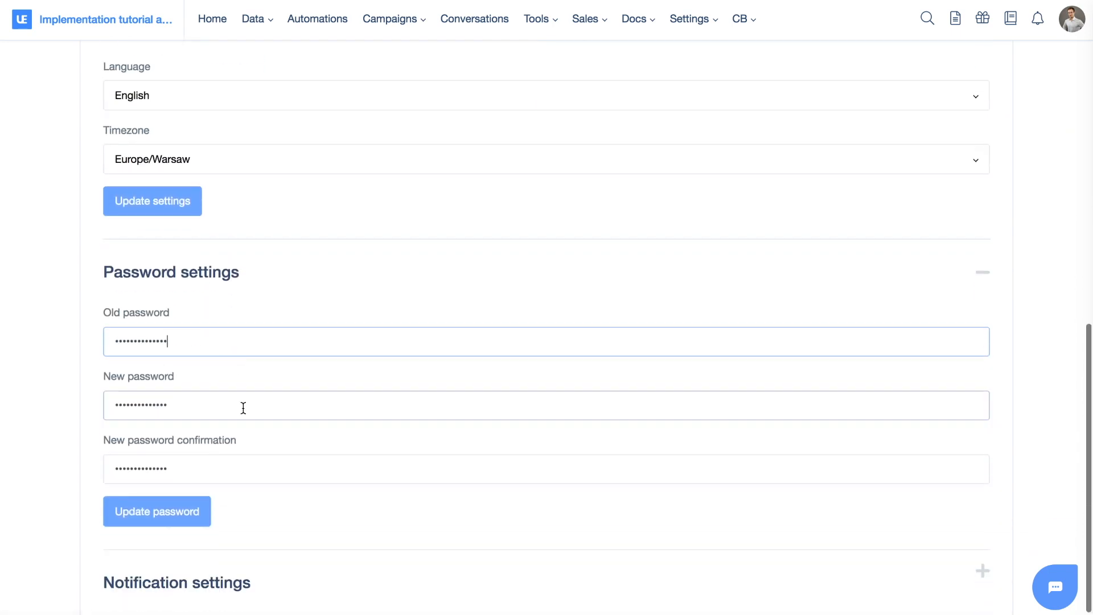
pyautogui.scroll(-1, 242, 408)
# Expand the Notification settings section and review the notification options
pyautogui.click(233, 555)
pyautogui.scroll(-5, 309, 362)
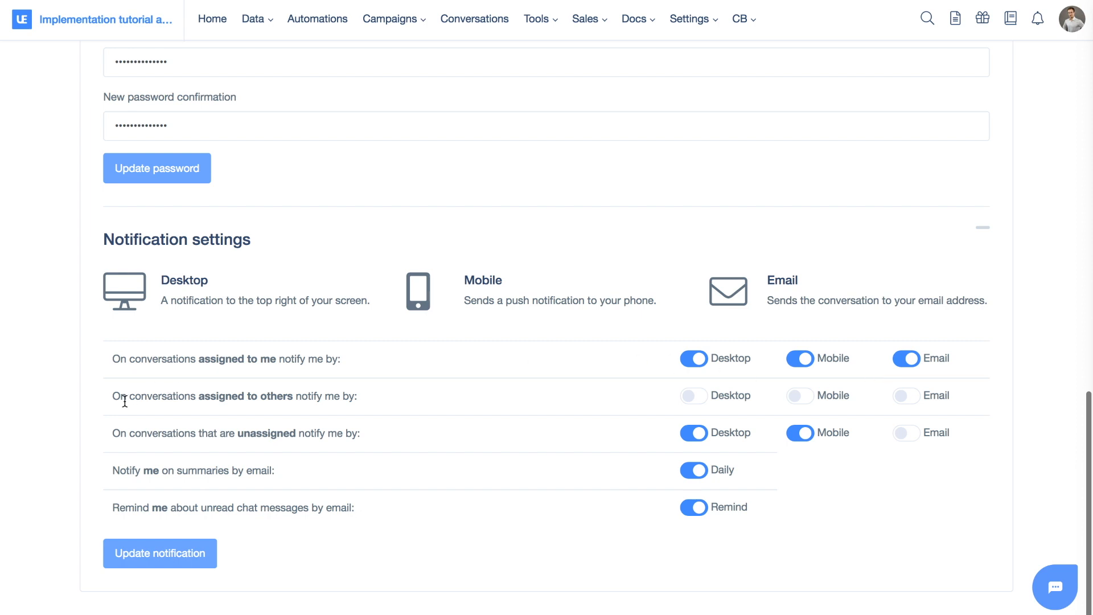
pyautogui.moveTo(198, 395); pyautogui.dragTo(285, 397)
pyautogui.moveTo(244, 433); pyautogui.dragTo(306, 436)
pyautogui.click(306, 436)
pyautogui.moveTo(111, 472)
pyautogui.mouseDown()
pyautogui.moveTo(279, 471)
pyautogui.moveTo(113, 472)
pyautogui.mouseUp()
pyautogui.click(279, 472)
pyautogui.click(112, 471)
pyautogui.scroll(10, 269, 538)
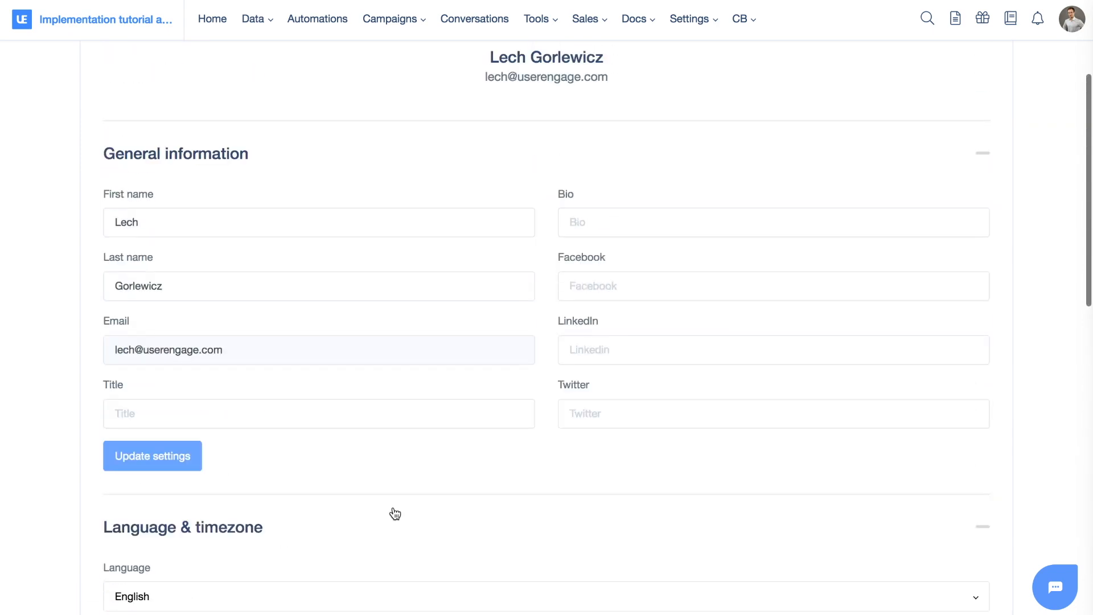
# Try to turn on answering incoming calls from the account menu
pyautogui.click(1076, 26)
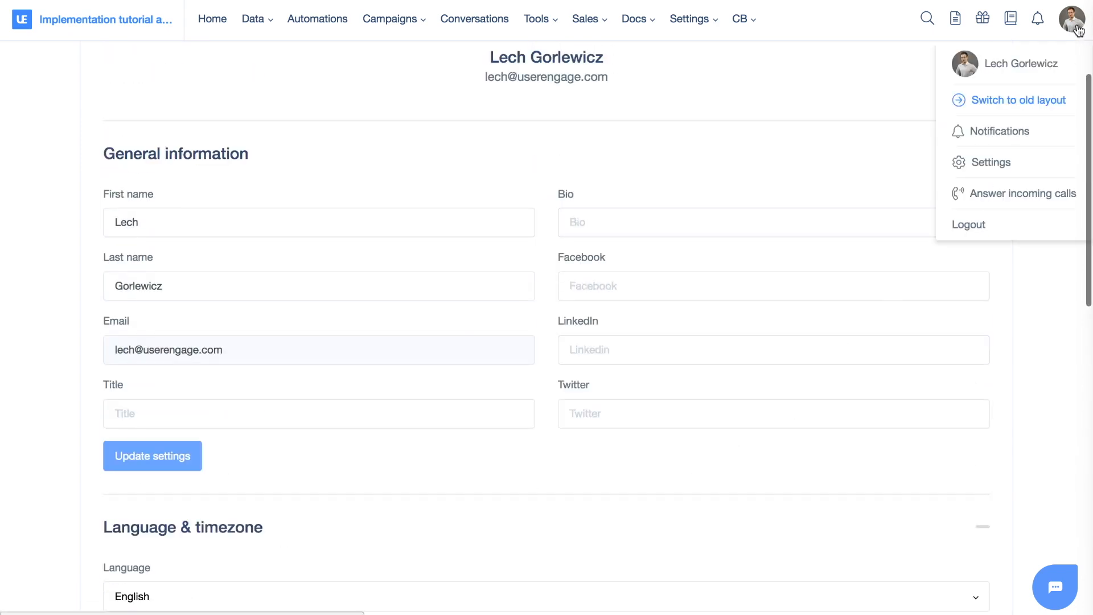
pyautogui.click(1000, 202)
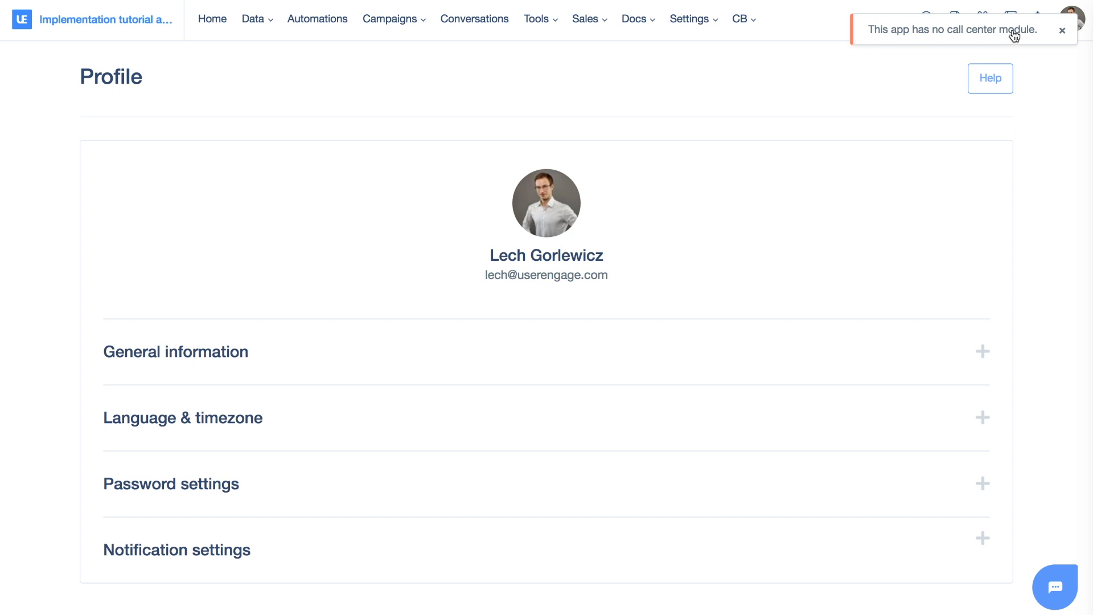
pyautogui.click(1061, 32)
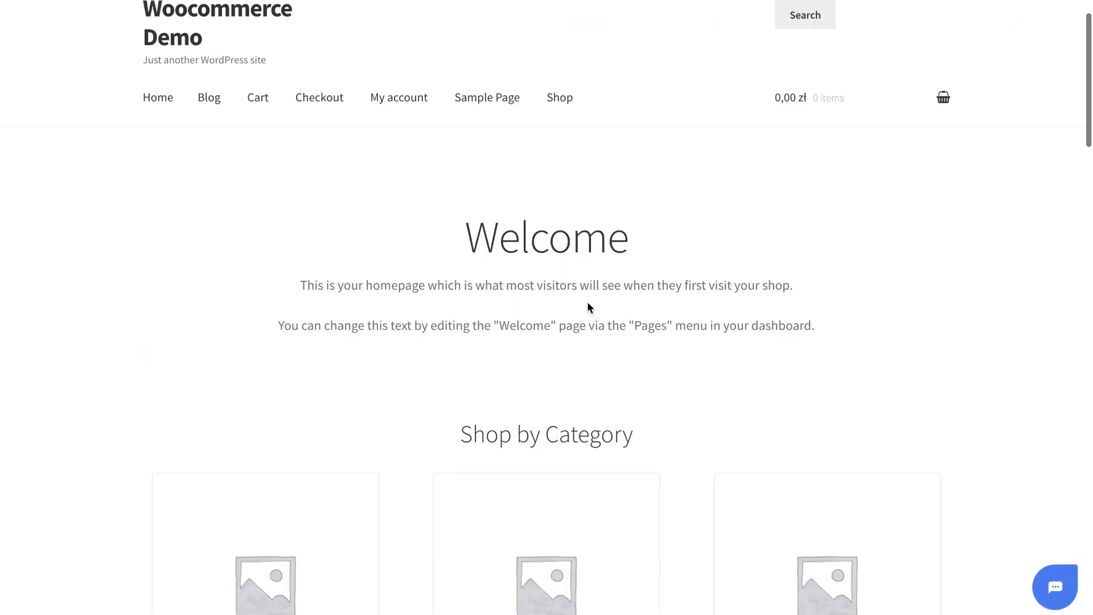
# Open the chat widget on the demo shop website and start a conversation
pyautogui.scroll(-8, 588, 308)
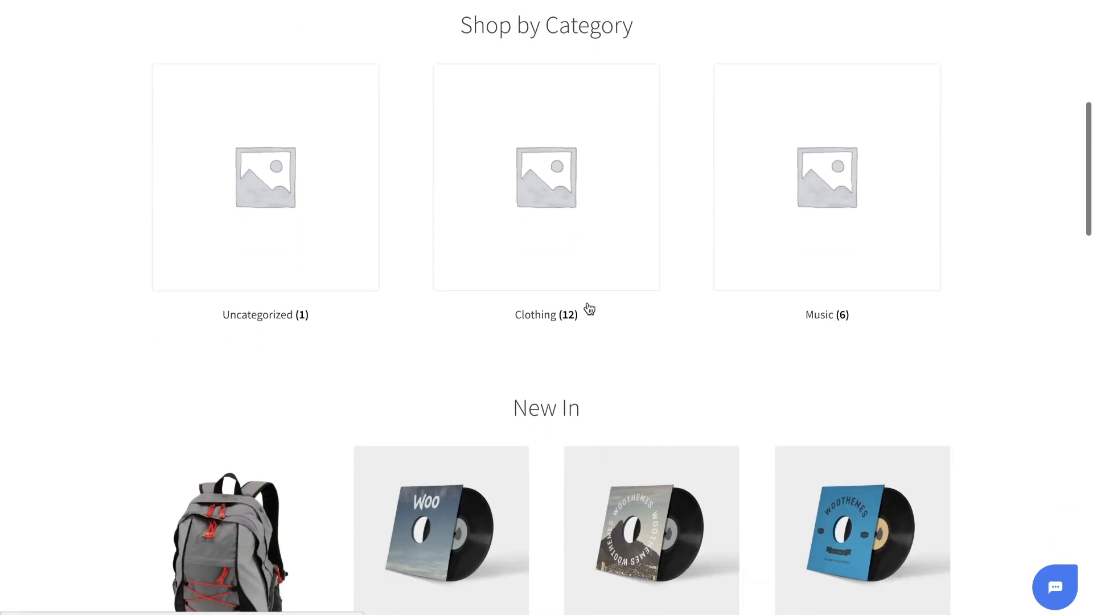
pyautogui.click(1055, 586)
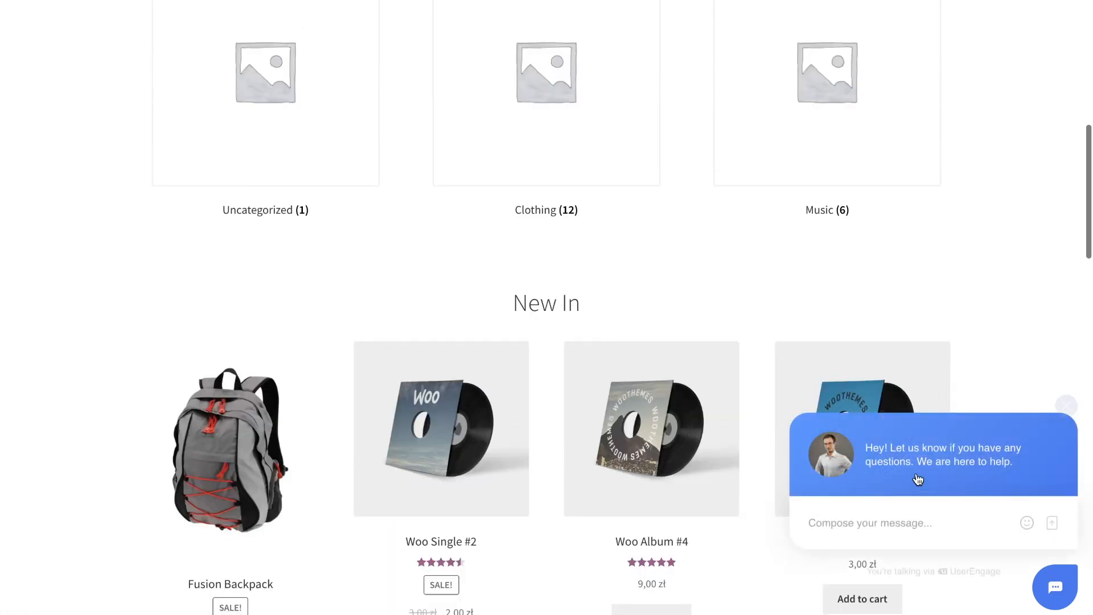
pyautogui.click(828, 459)
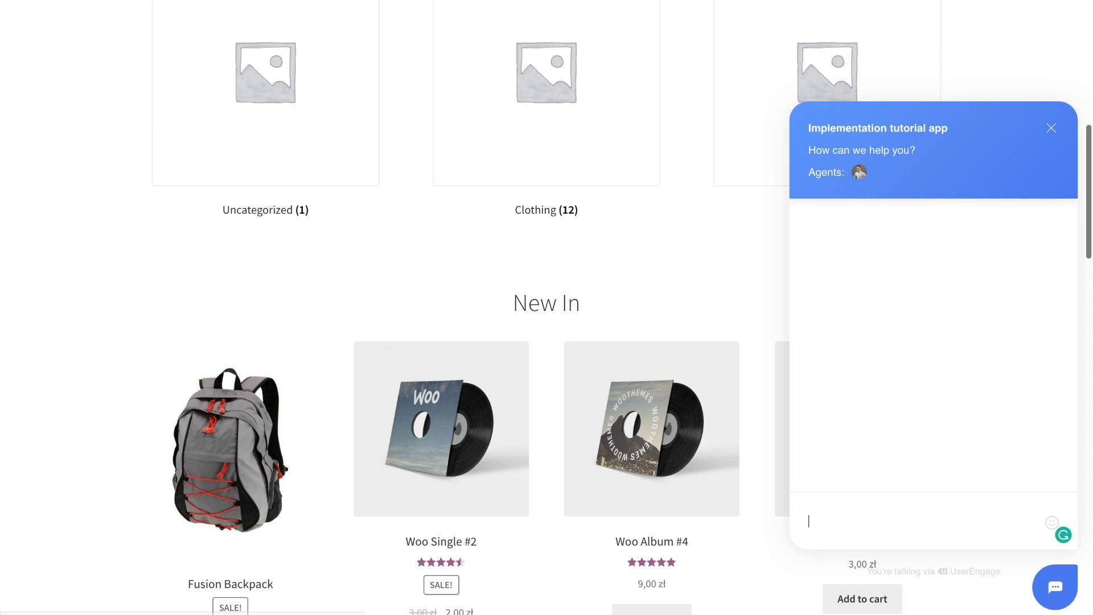
# Open the main settings to reach the chat widget design page
pyautogui.click(370, 0)
pyautogui.click(692, 20)
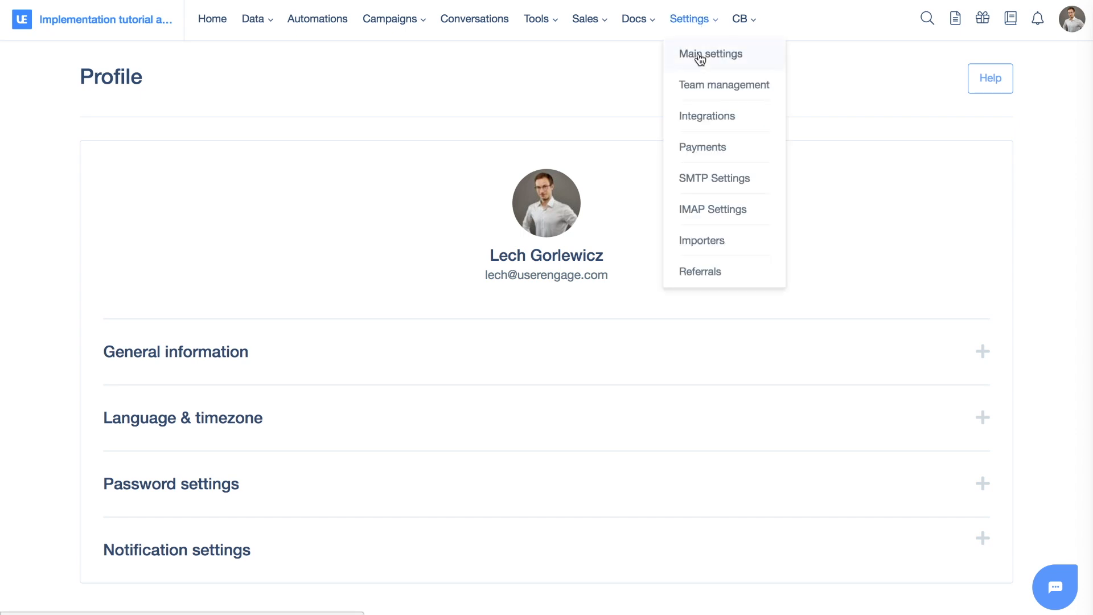
pyautogui.click(700, 59)
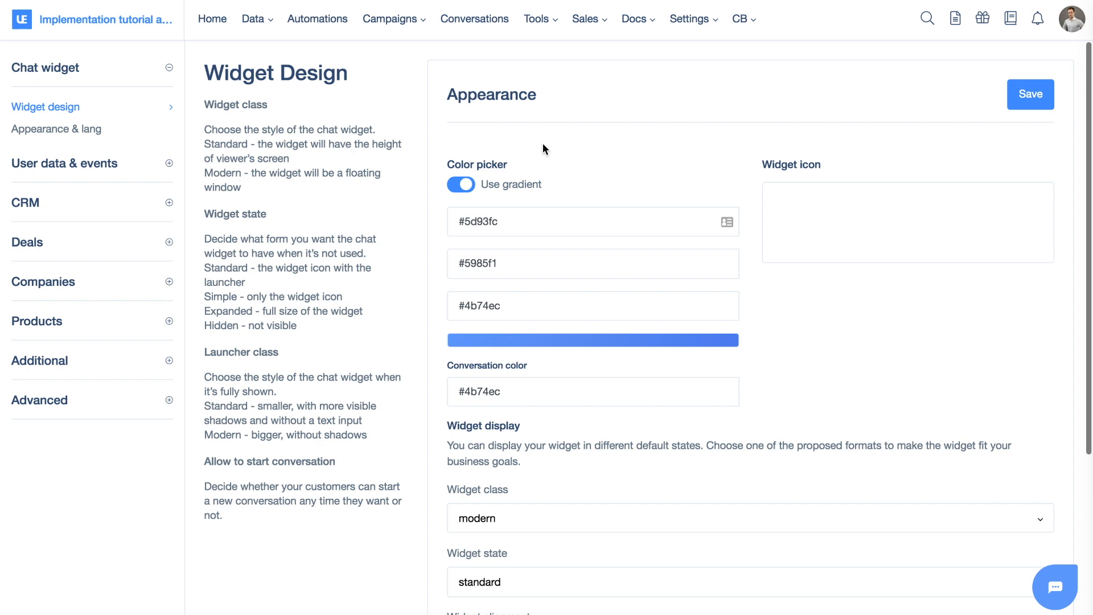
# Review the widget's gradient colour settings and preview the chat widget on the page
pyautogui.scroll(-3, 542, 149)
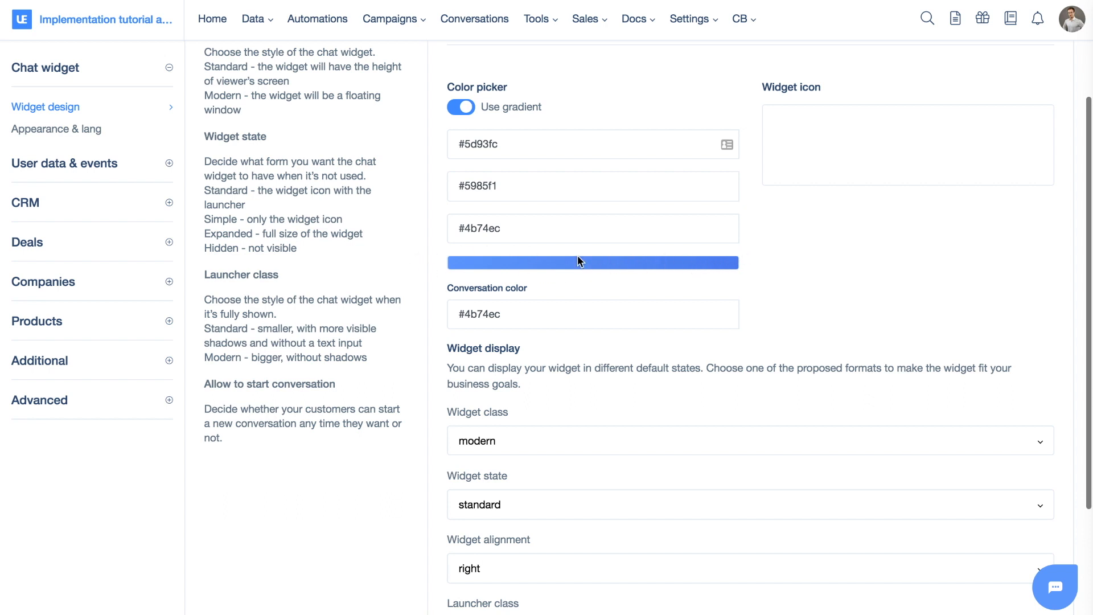
pyautogui.scroll(-1, 486, 310)
pyautogui.scroll(1, 487, 311)
pyautogui.scroll(-1, 487, 311)
pyautogui.moveTo(447, 282); pyautogui.dragTo(524, 281)
pyautogui.click(524, 281)
pyautogui.click(1058, 602)
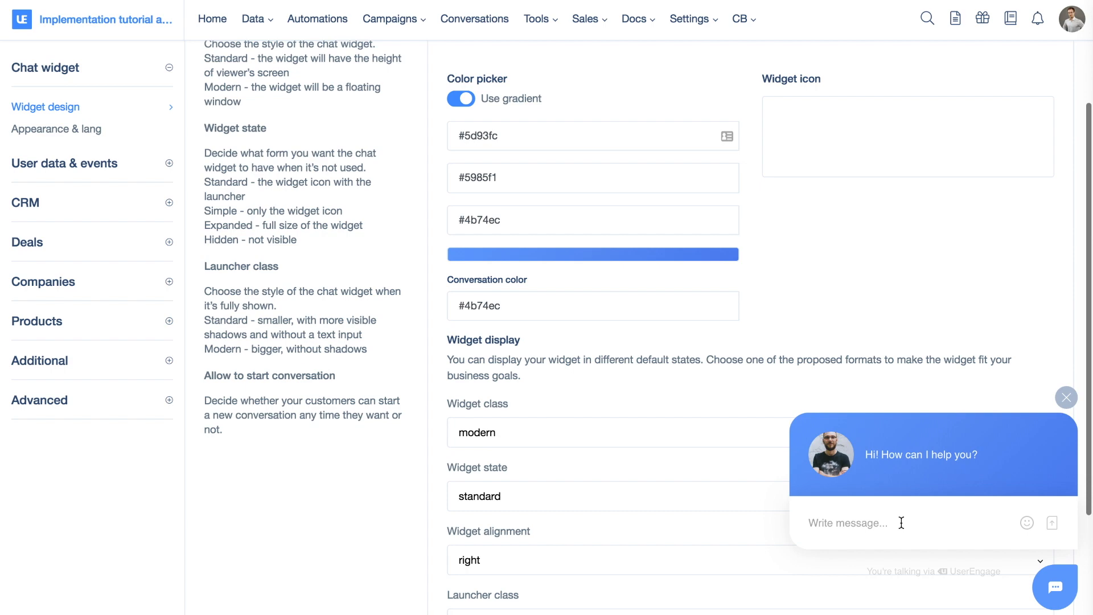
pyautogui.click(647, 277)
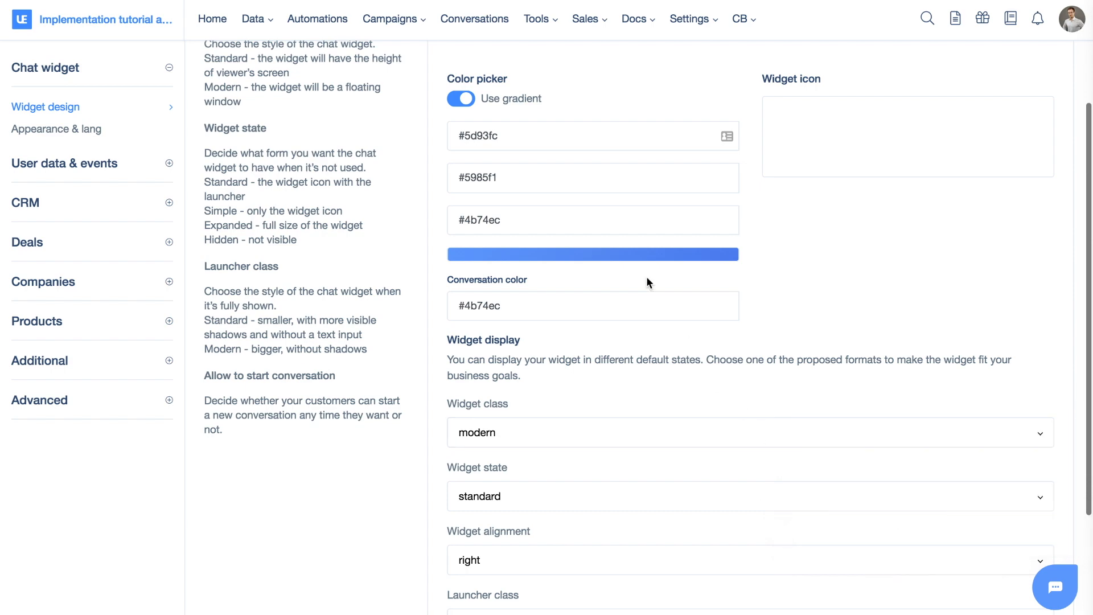
pyautogui.scroll(-1, 647, 277)
pyautogui.scroll(-3, 647, 278)
pyautogui.scroll(5, 648, 283)
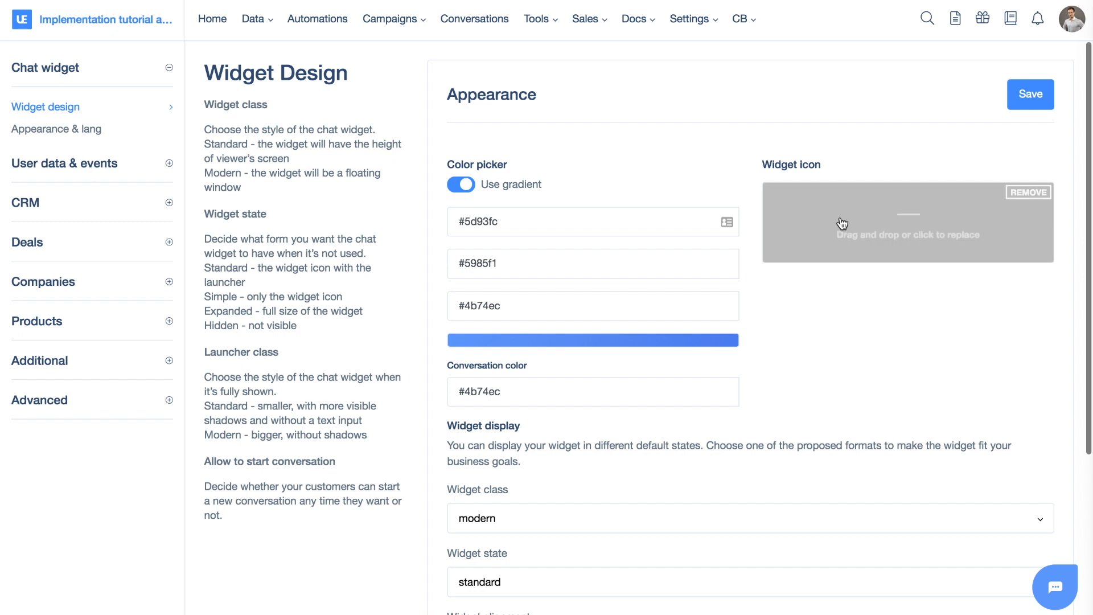
pyautogui.click(1055, 578)
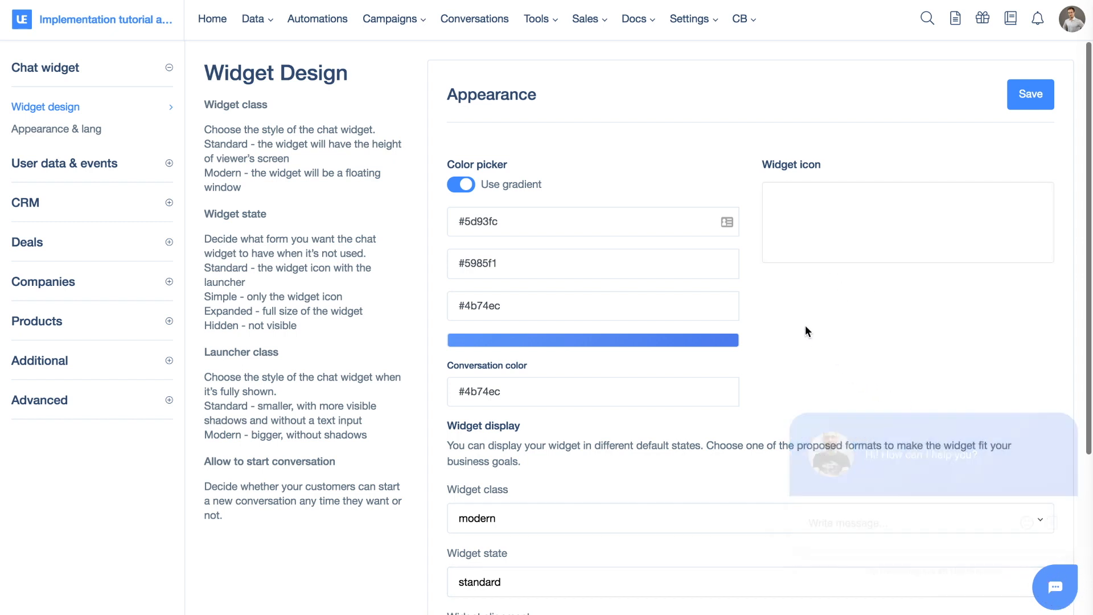
# Inspect the widget class and widget state options and preview the widget
pyautogui.scroll(-5, 785, 302)
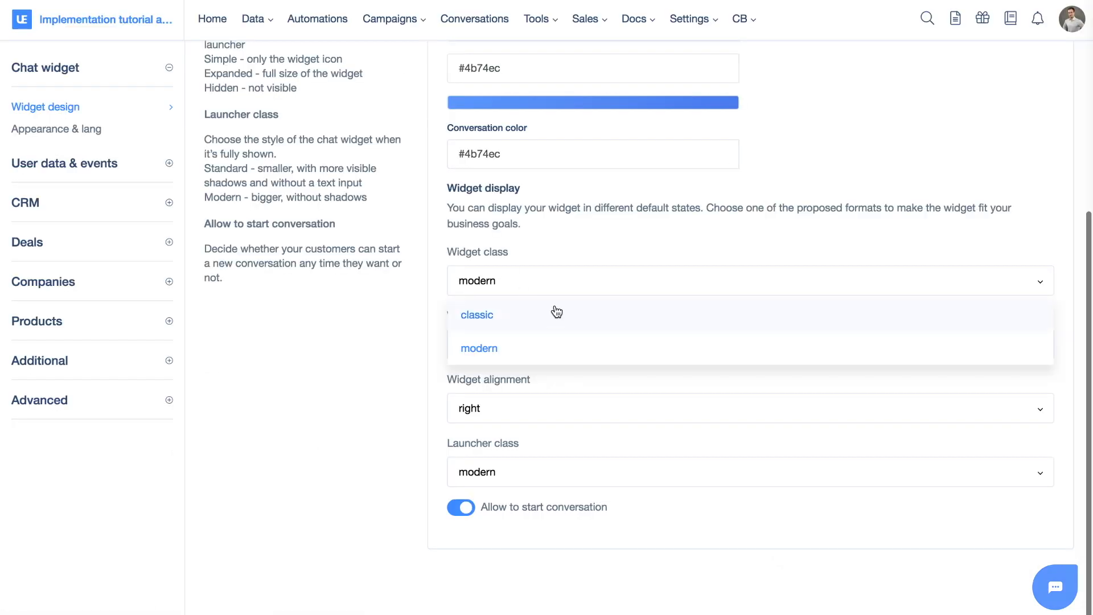
pyautogui.click(418, 279)
pyautogui.click(520, 349)
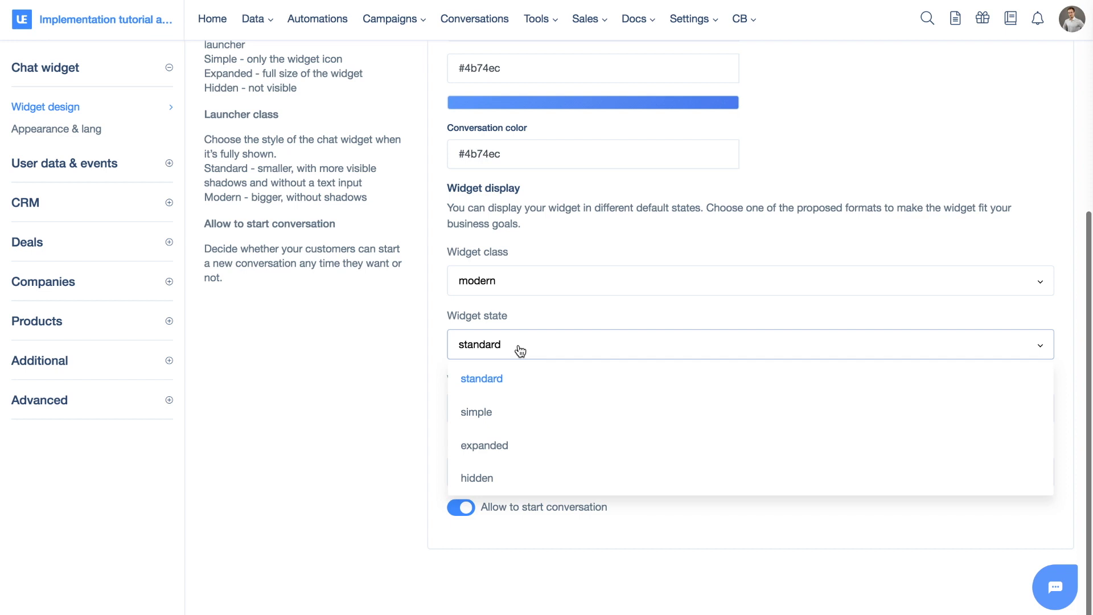
pyautogui.click(482, 381)
pyautogui.click(1063, 590)
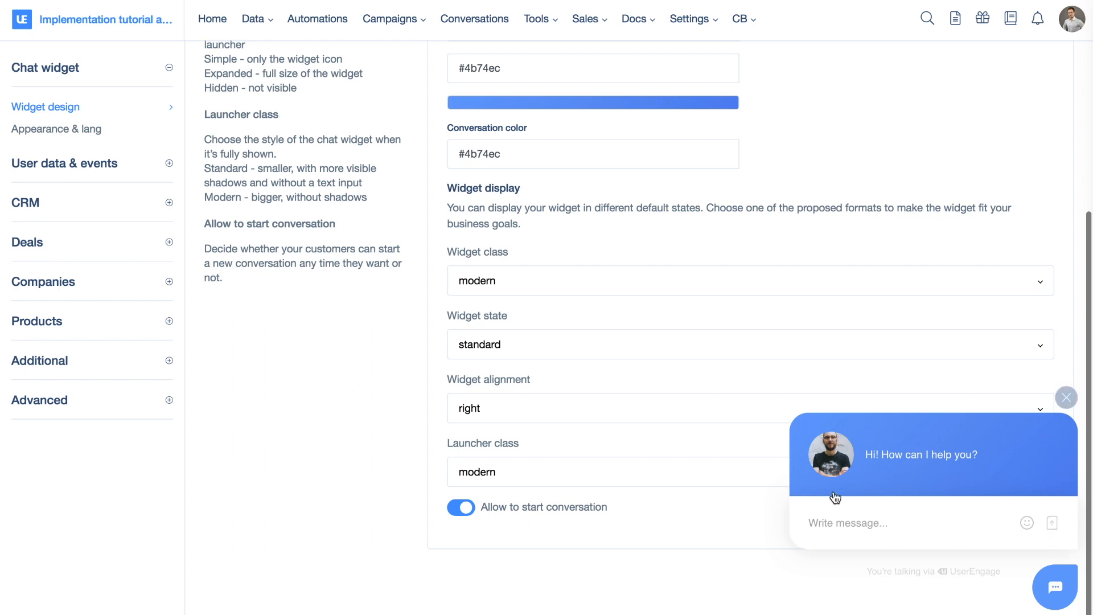
# Browse the widget state and launcher class options, previewing the widget between them
pyautogui.click(520, 345)
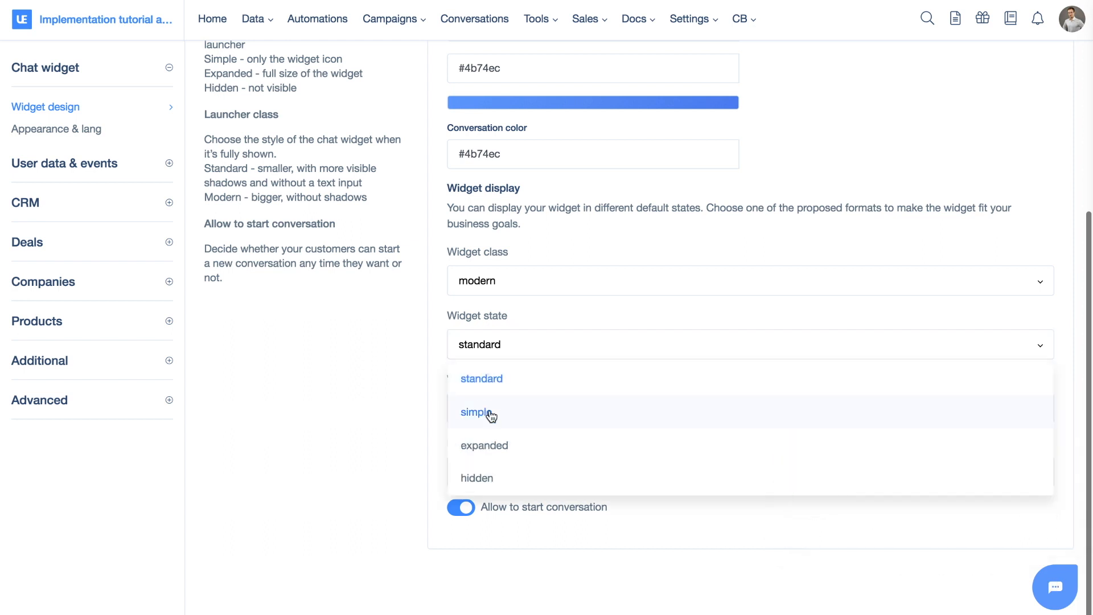
pyautogui.click(379, 425)
pyautogui.moveTo(1062, 592)
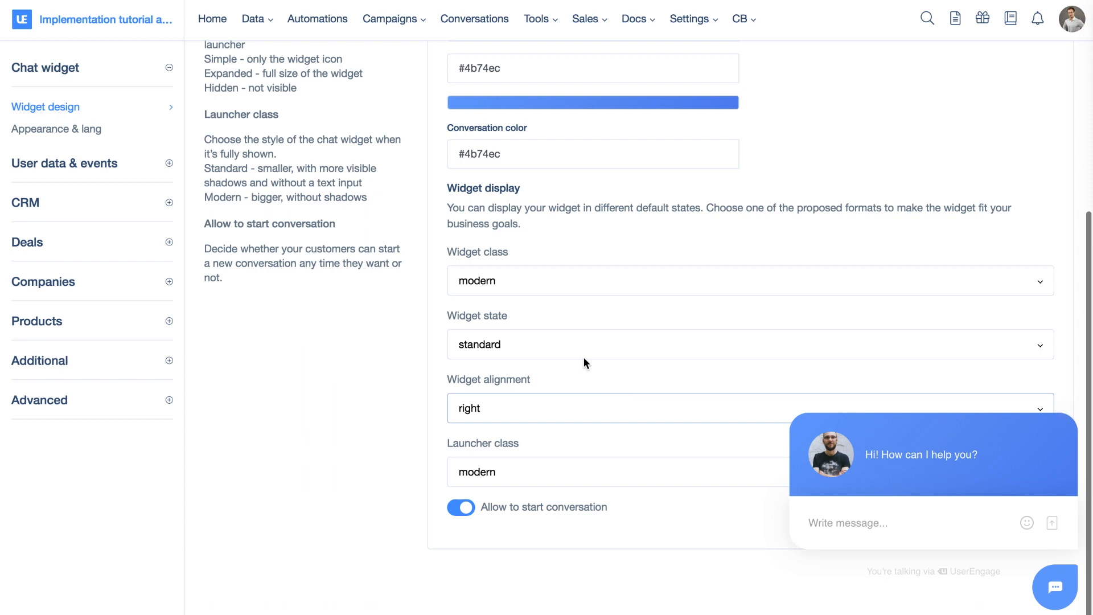
pyautogui.click(499, 356)
pyautogui.click(499, 356)
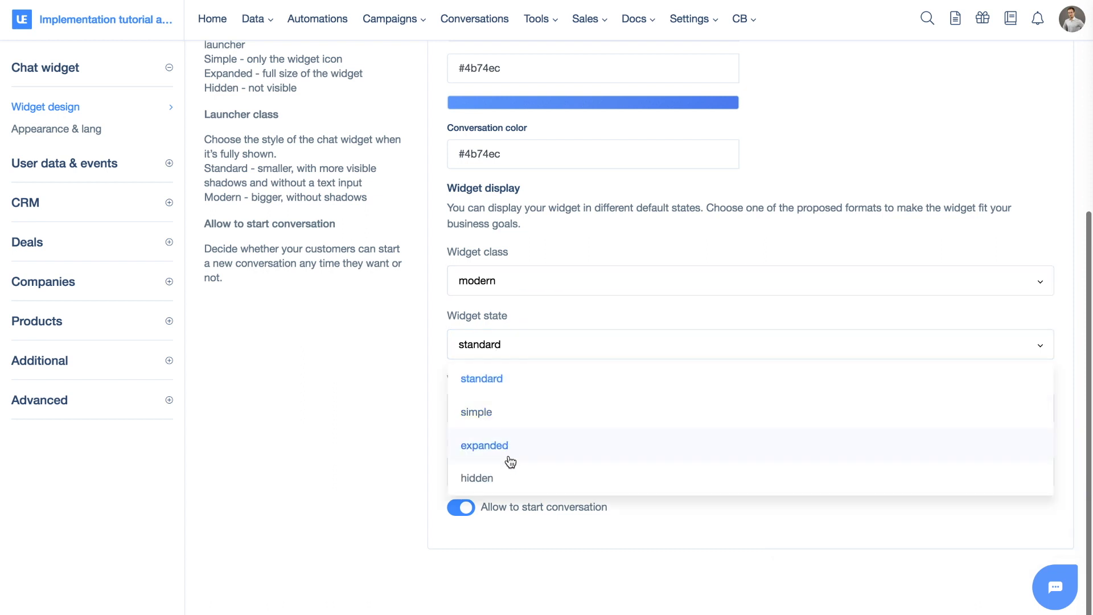
pyautogui.moveTo(1061, 592)
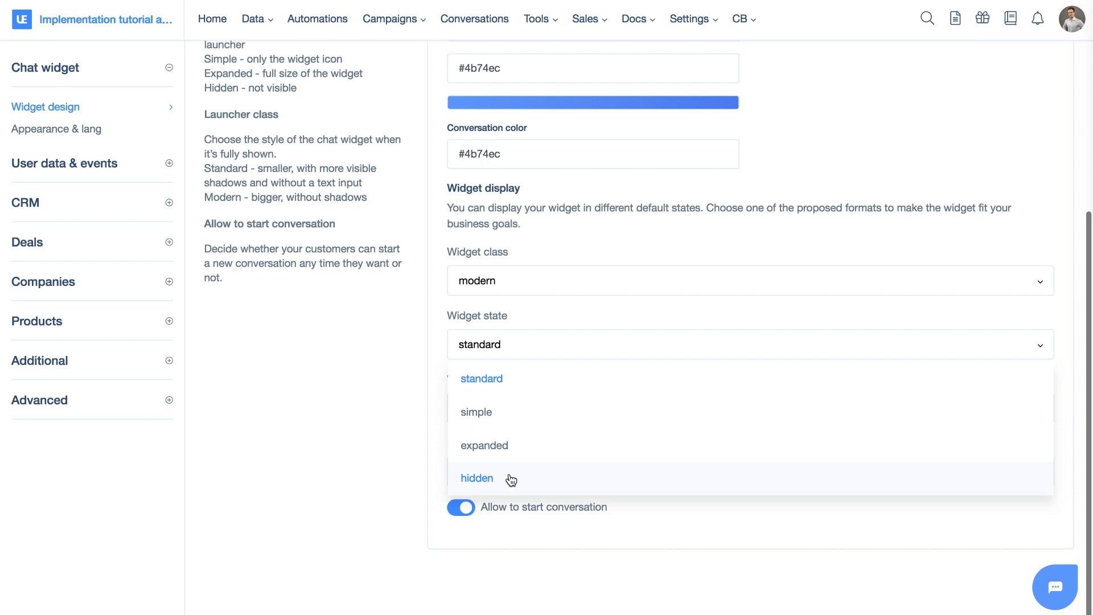
pyautogui.click(446, 390)
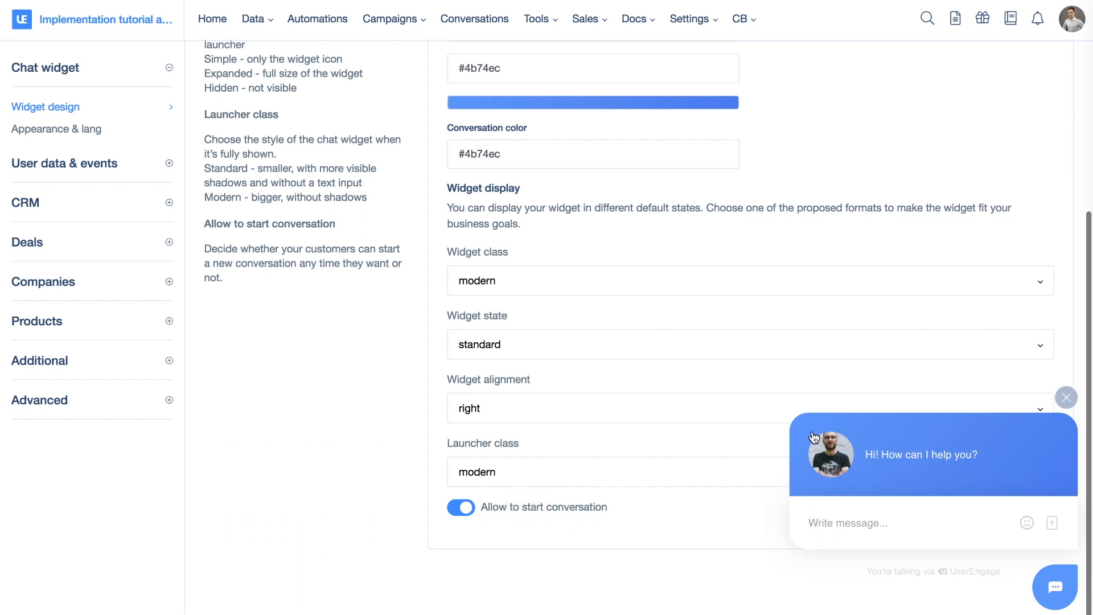
pyautogui.click(562, 477)
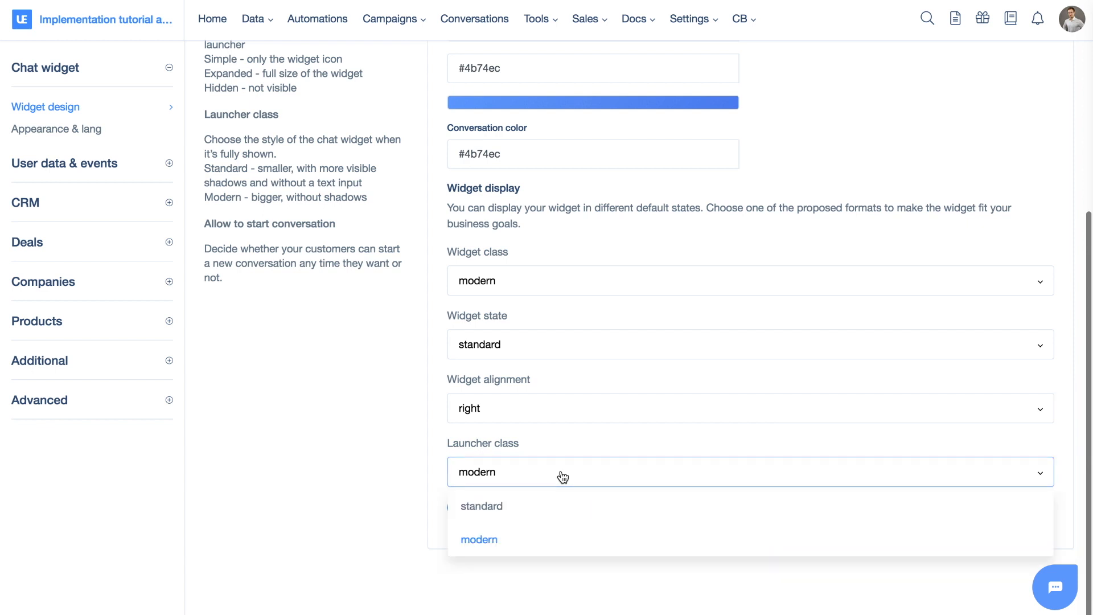
pyautogui.click(563, 477)
pyautogui.click(1054, 572)
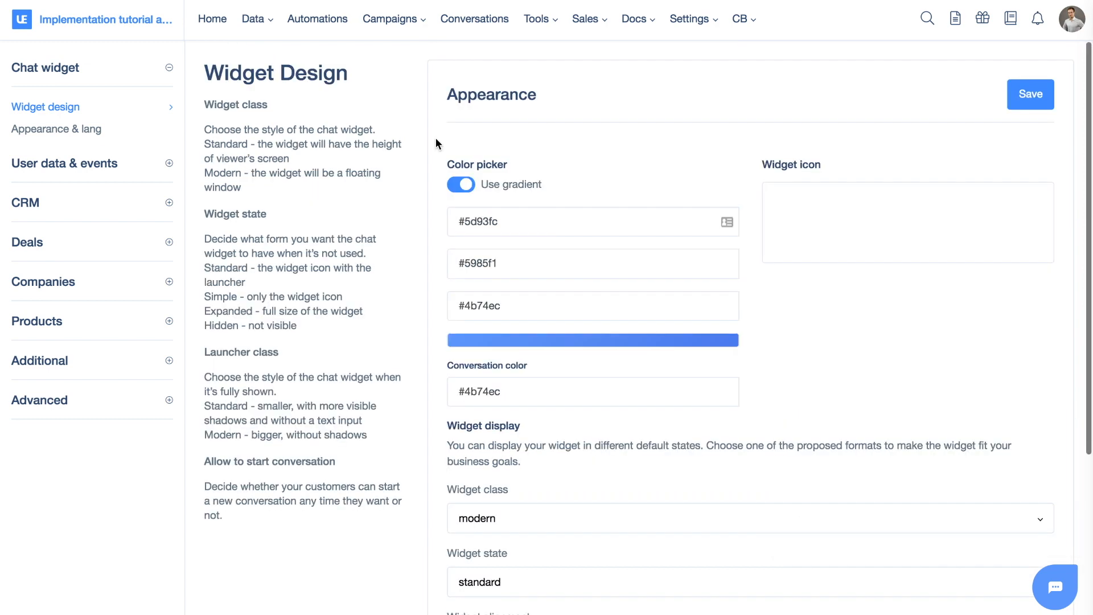
# Open the Appearance & lang section and review the widget heading, email prompt, greeting and prompt texts
pyautogui.scroll(-3, 435, 139)
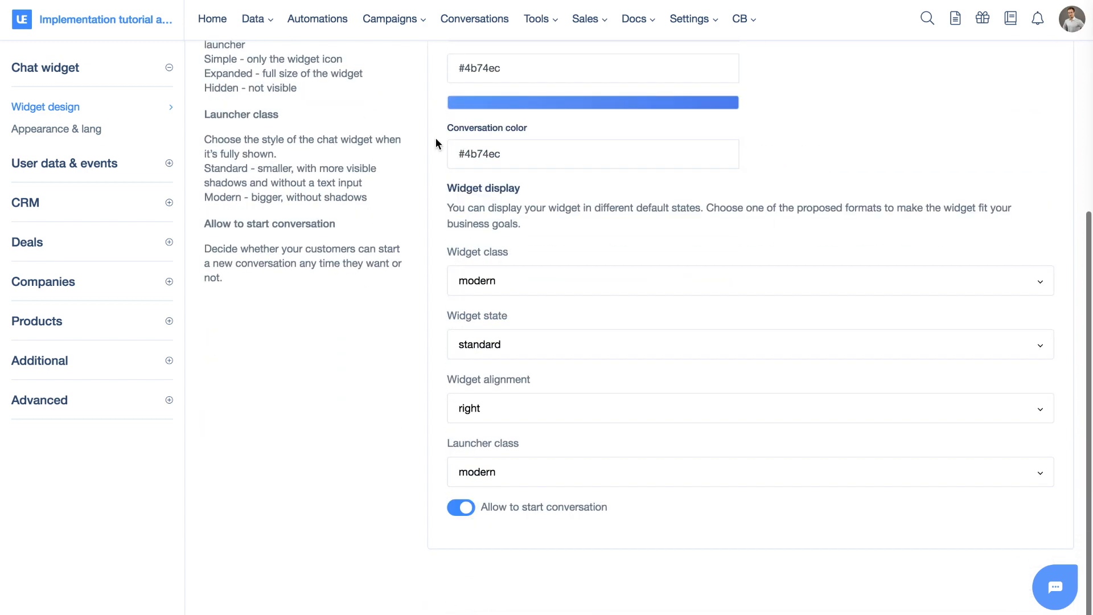
pyautogui.scroll(5, 436, 139)
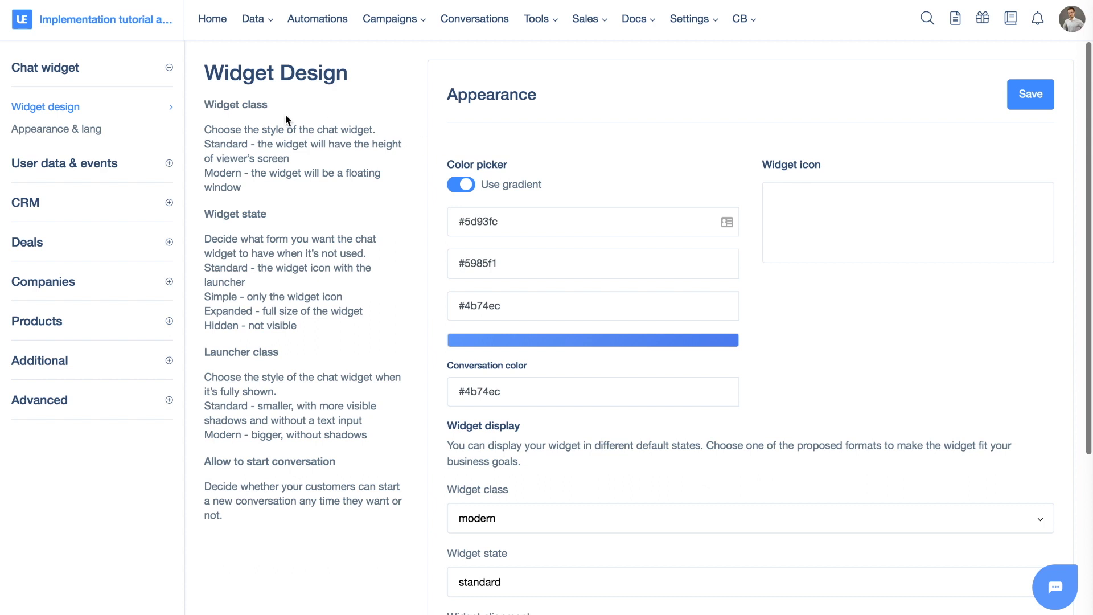
pyautogui.click(73, 135)
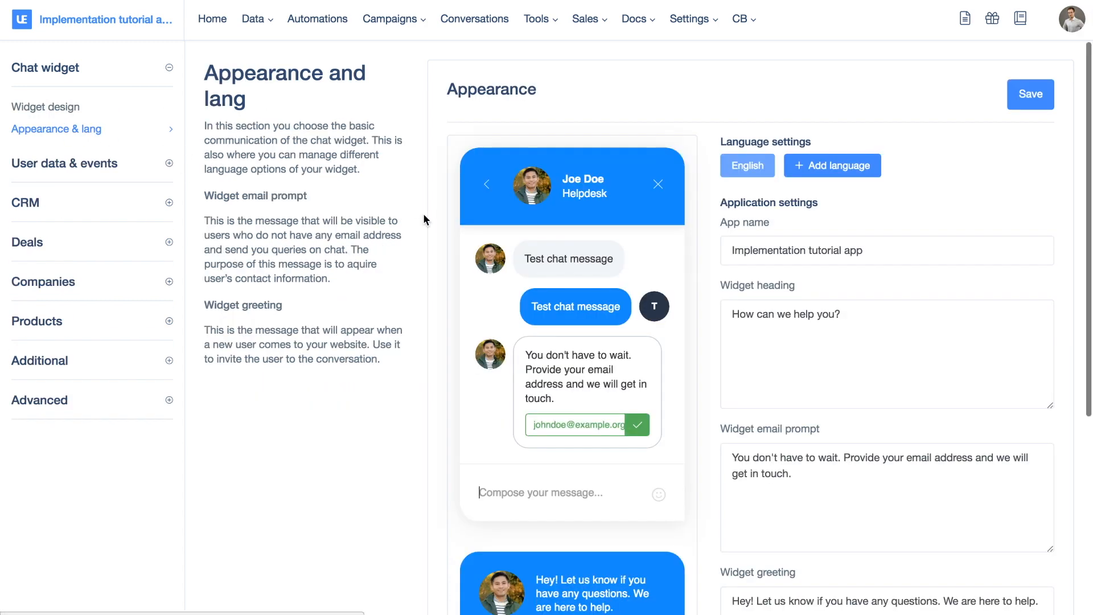
pyautogui.scroll(-3, 424, 219)
pyautogui.scroll(1, 559, 158)
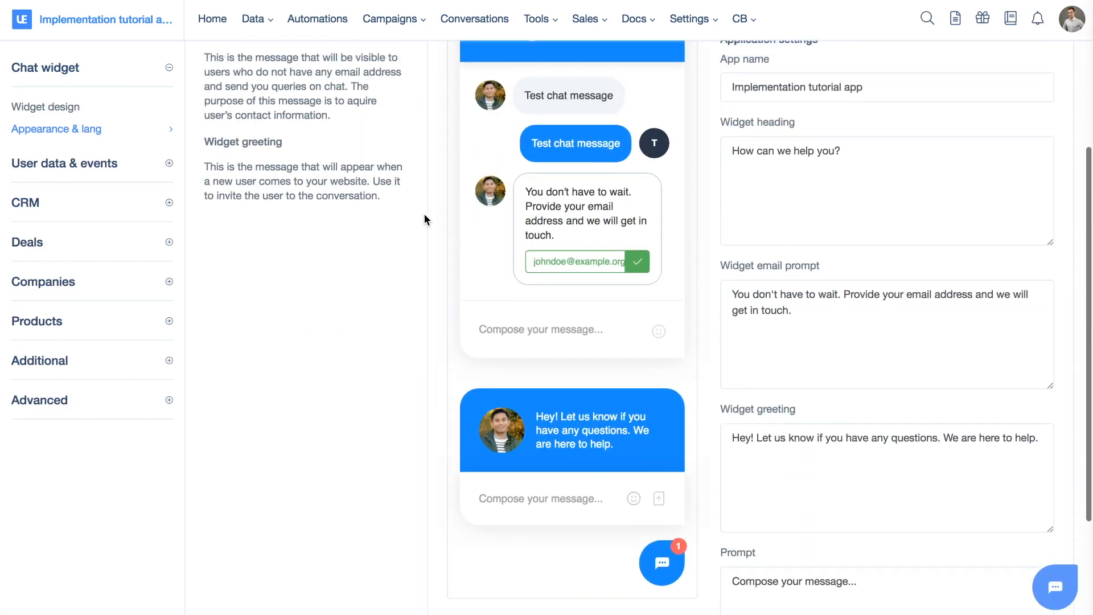
pyautogui.scroll(2, 584, 131)
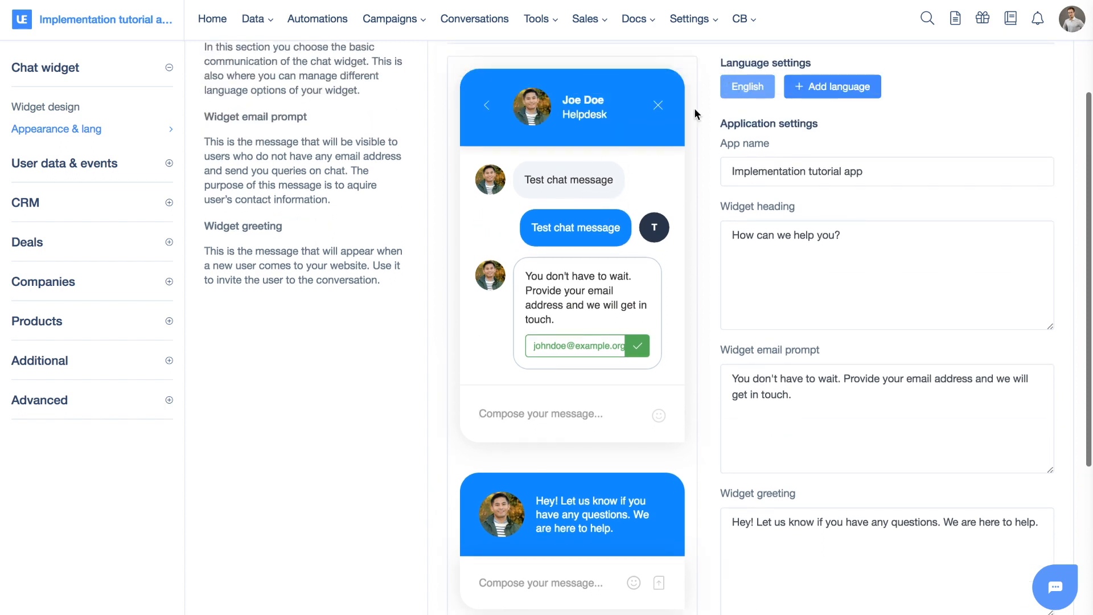
pyautogui.scroll(-5, 783, 222)
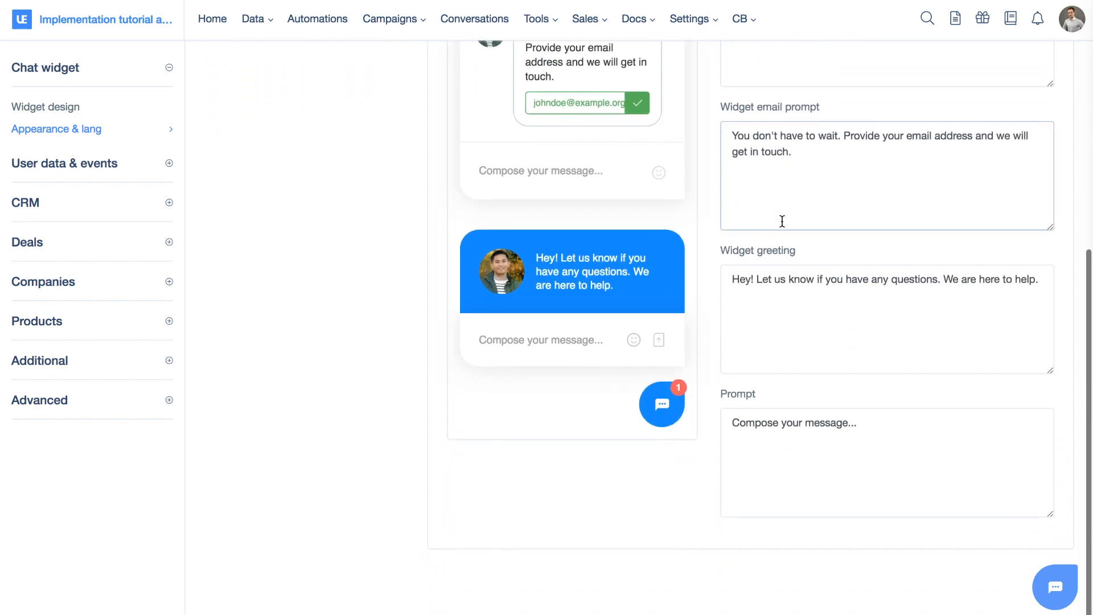
pyautogui.scroll(6, 808, 344)
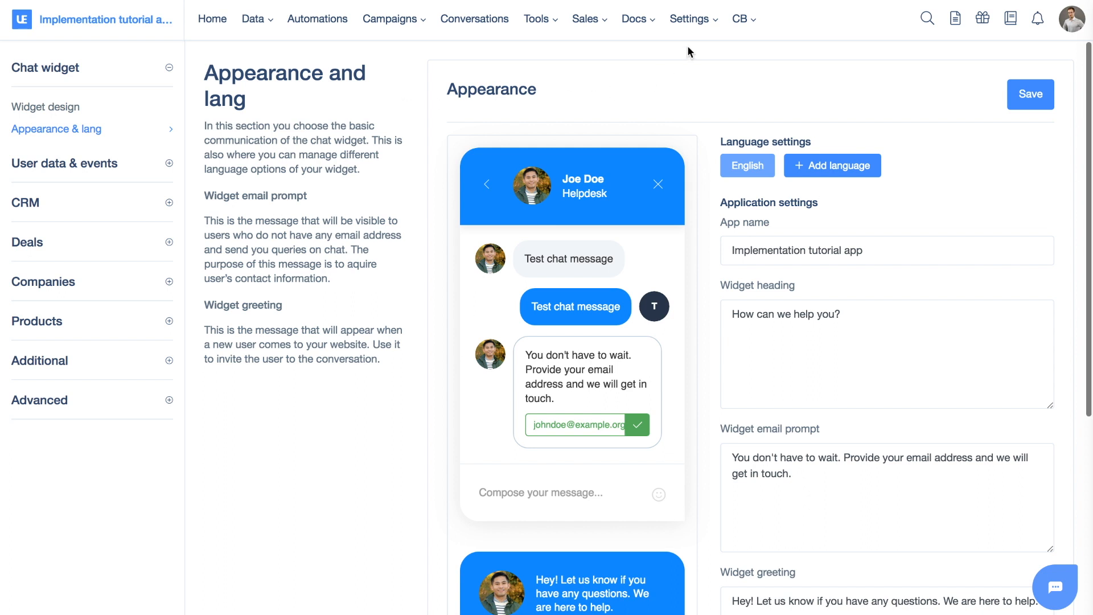
# Open Team management and start an invitation for a new agent
pyautogui.click(687, 20)
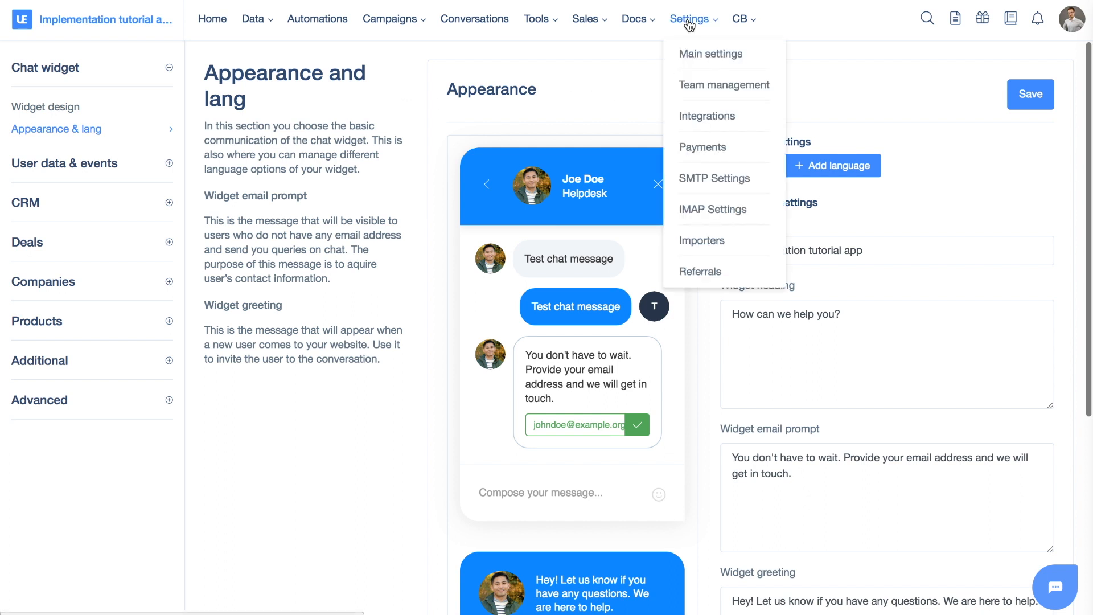
pyautogui.click(702, 91)
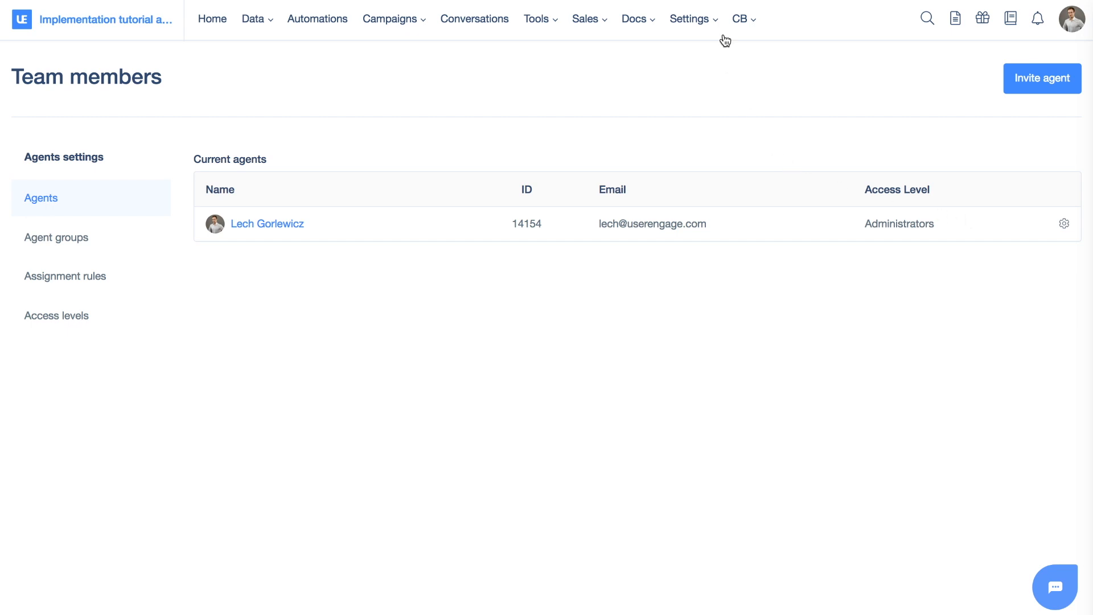
pyautogui.click(702, 17)
pyautogui.click(1018, 90)
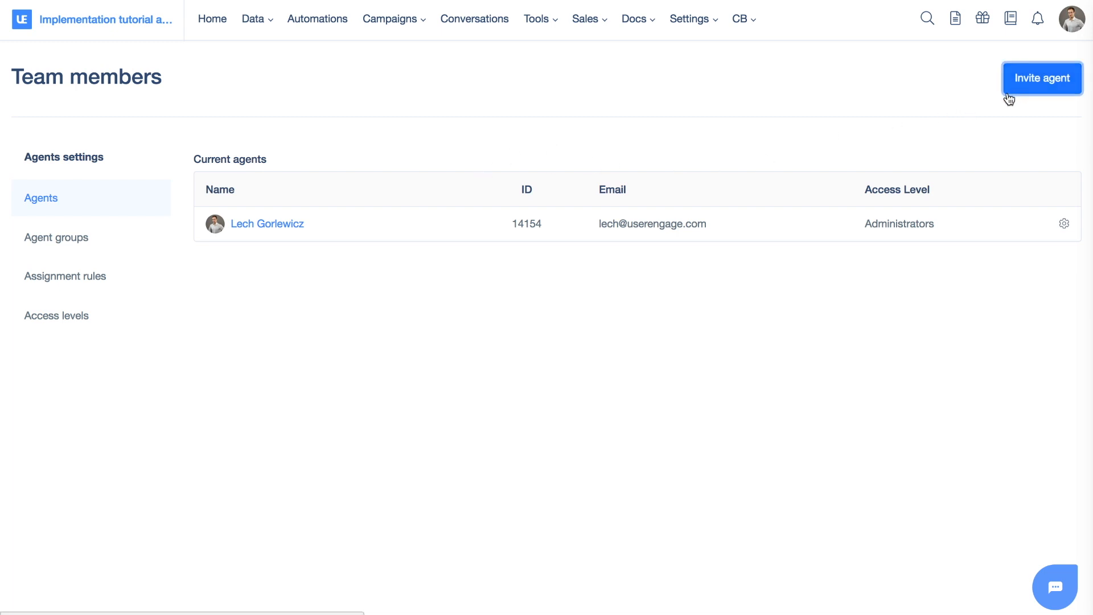
pyautogui.click(216, 248)
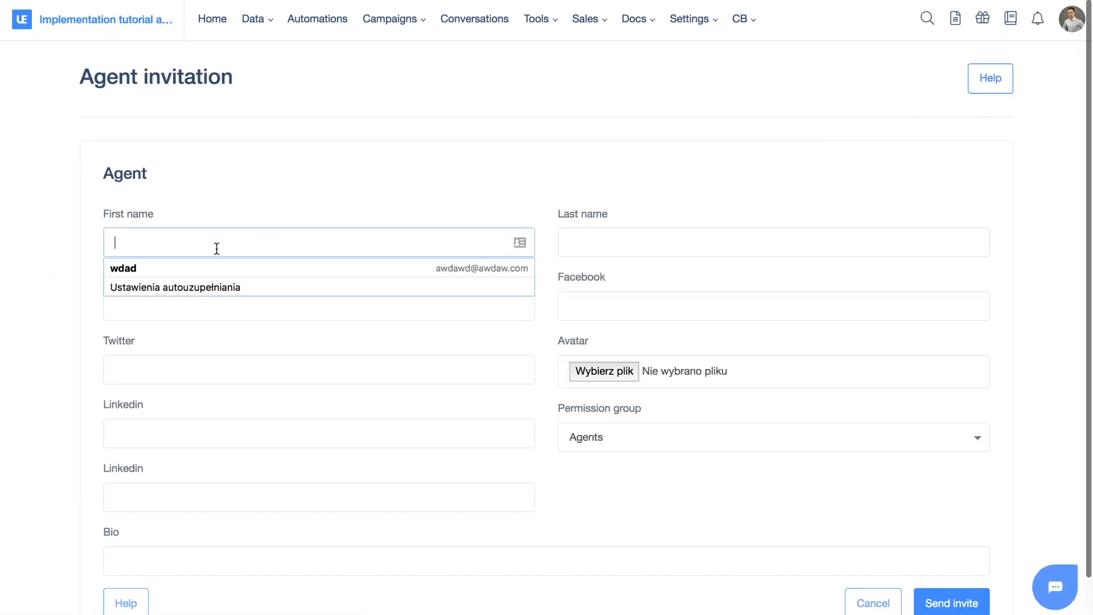
# Fill in the new agent's first name as Other and last name as User
pyautogui.scroll(-2, 216, 248)
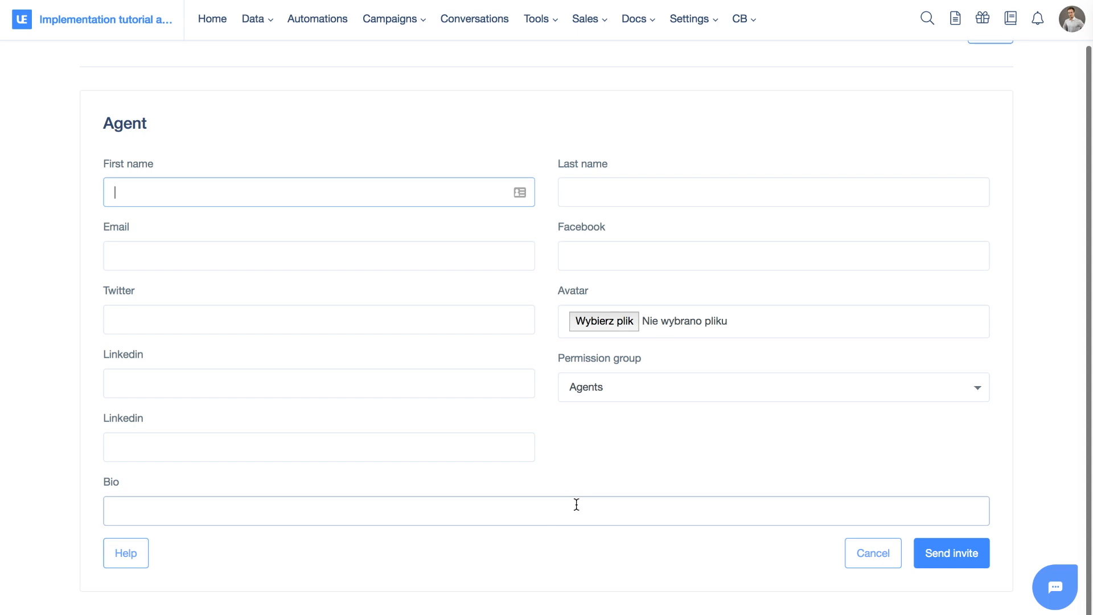
pyautogui.click(246, 185)
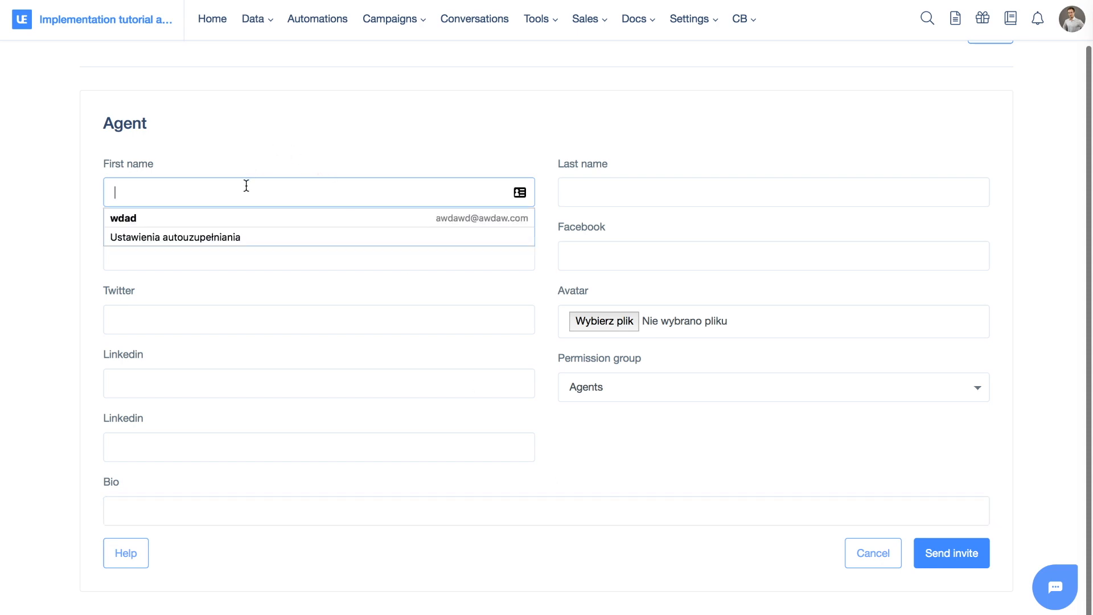
pyautogui.click(237, 129)
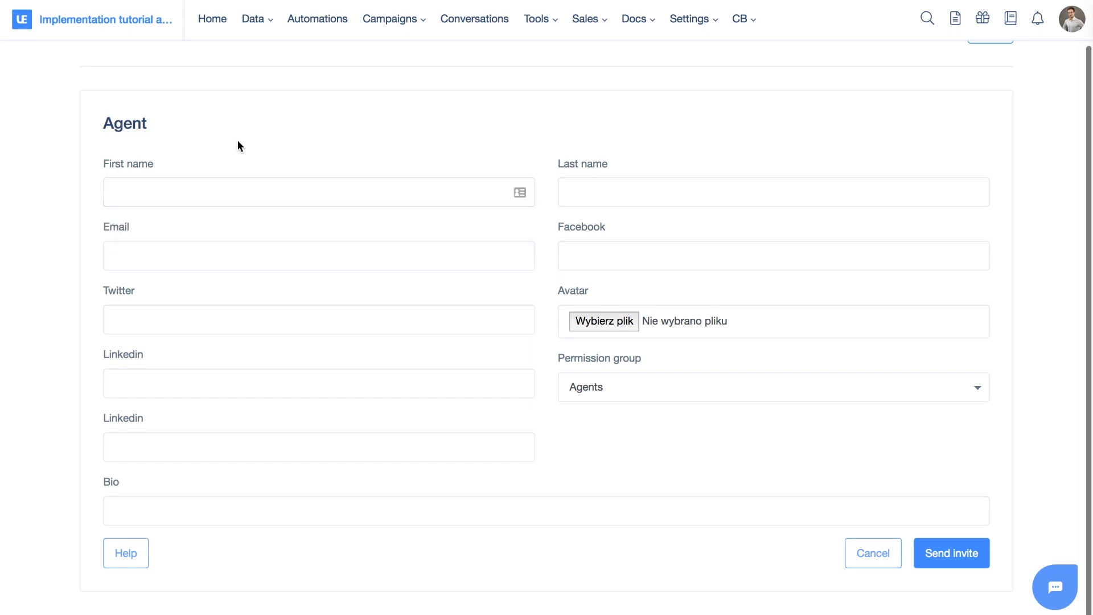
pyautogui.click(233, 188)
pyautogui.write('other ')
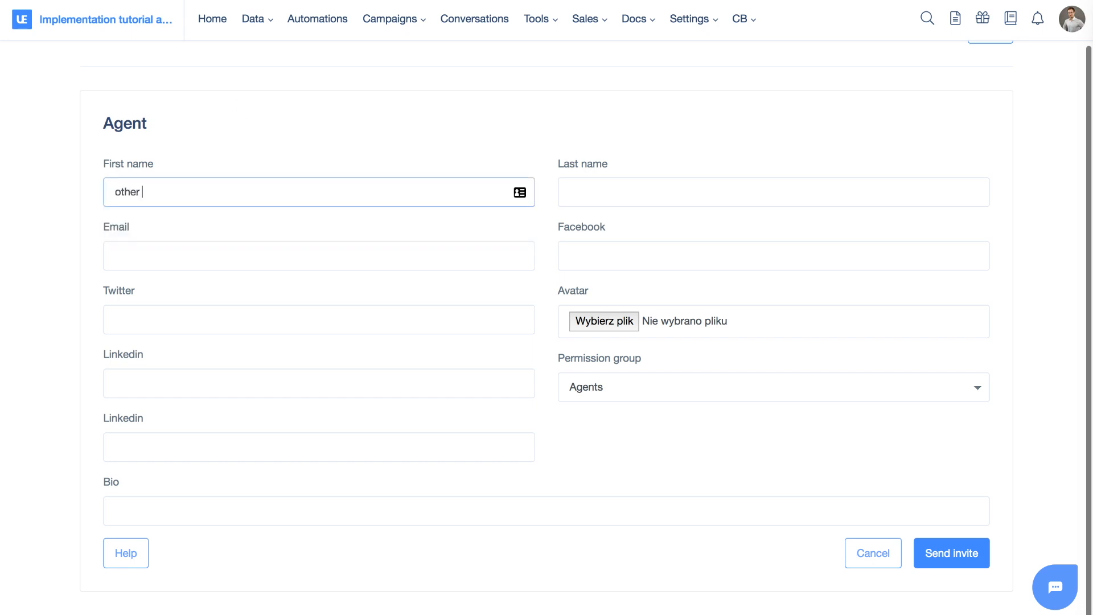
pyautogui.write('user')
pyautogui.press('BackSpace')
pyautogui.press('BackSpace')
pyautogui.press('BackSpace')
pyautogui.press('BackSpace')
pyautogui.press('BackSpace')
pyautogui.press('Delete')
pyautogui.write('O')
pyautogui.press('Tab')
pyautogui.click(625, 193)
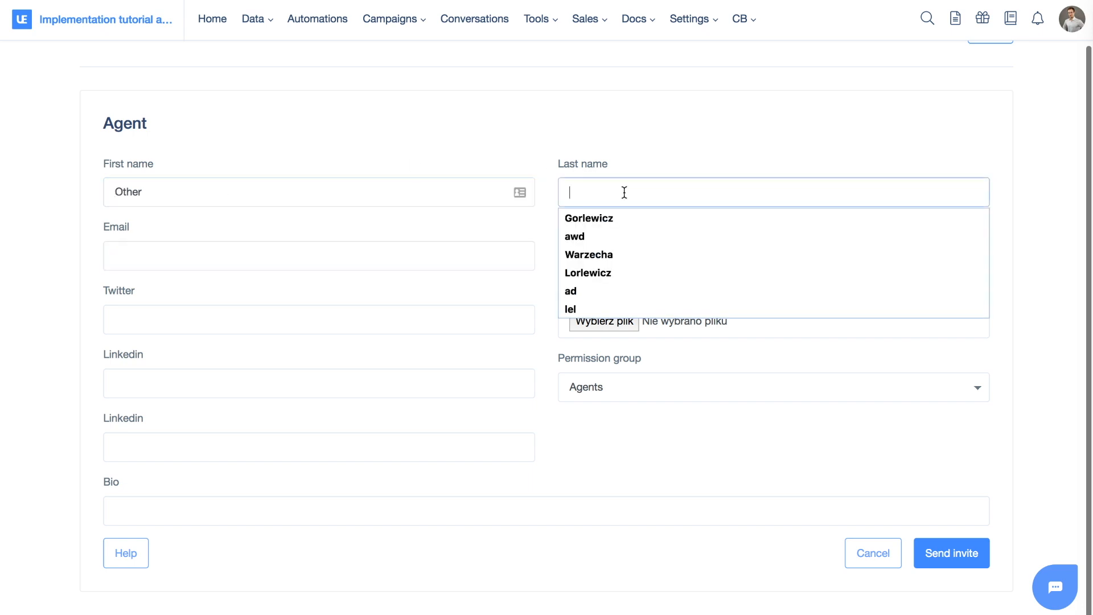
pyautogui.write('User')
pyautogui.press('Tab')
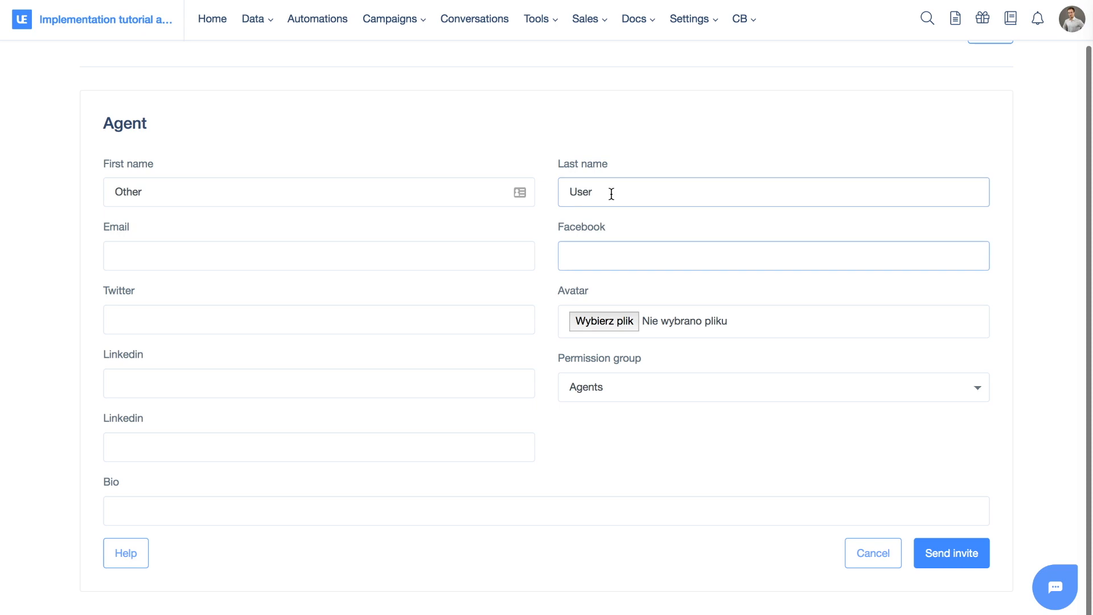
# Fill in the new agent's e-mail address
pyautogui.click(388, 254)
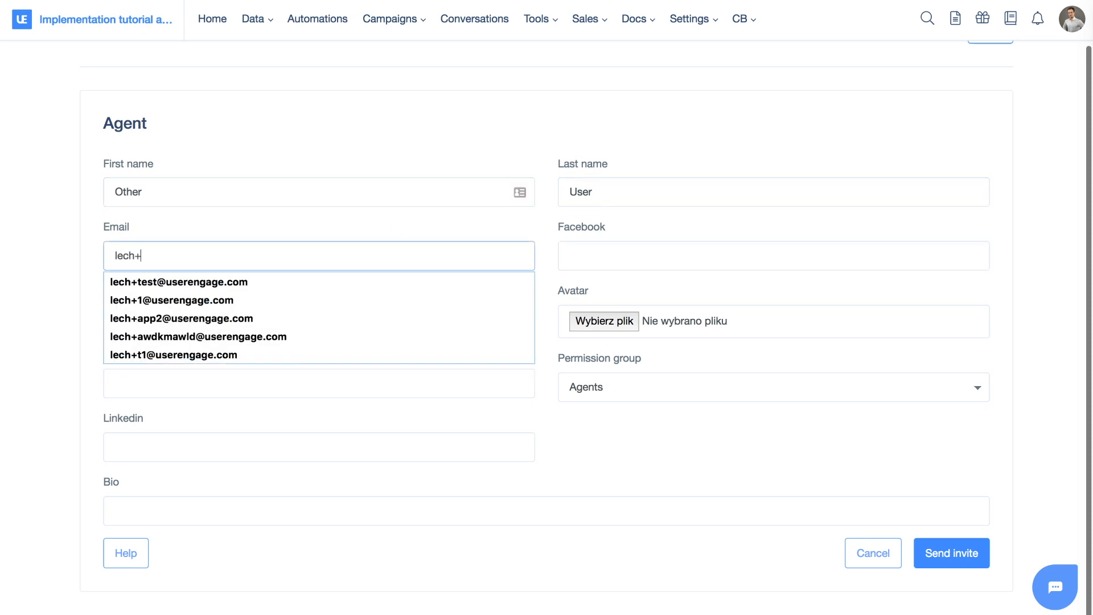
pyautogui.press('Tab')
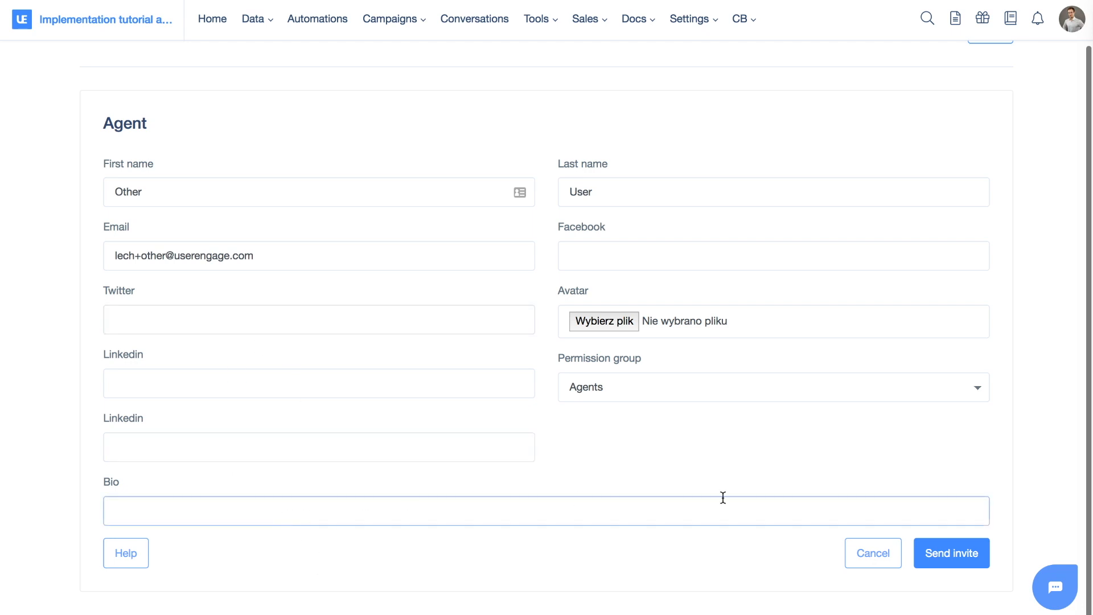
# Send the invitation to the new agent and check the invitation e-mail in the inbox
pyautogui.click(966, 564)
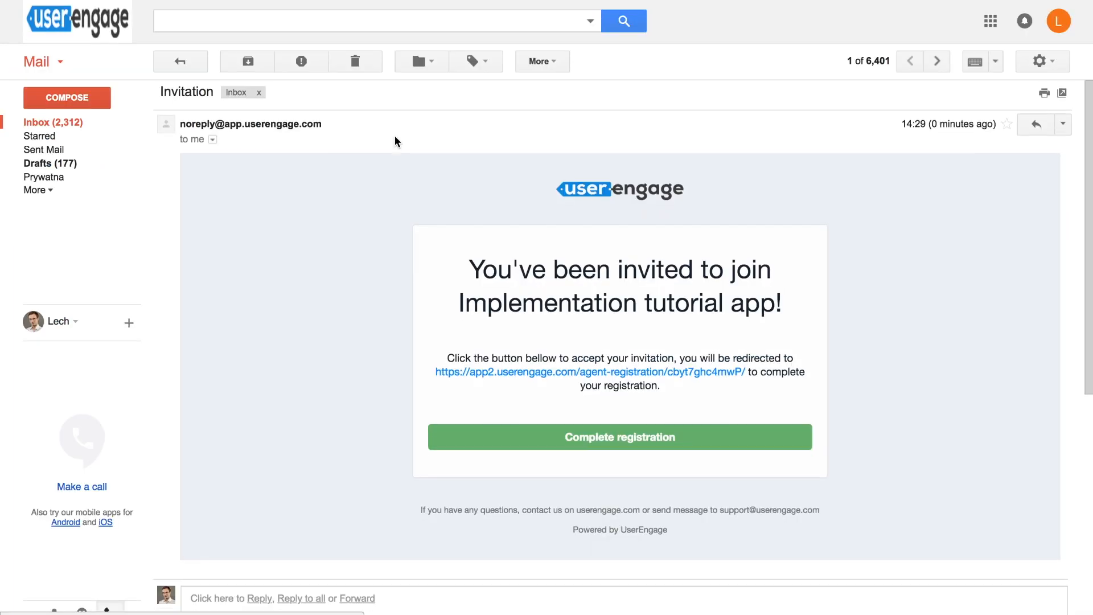
pyautogui.scroll(-1, 395, 139)
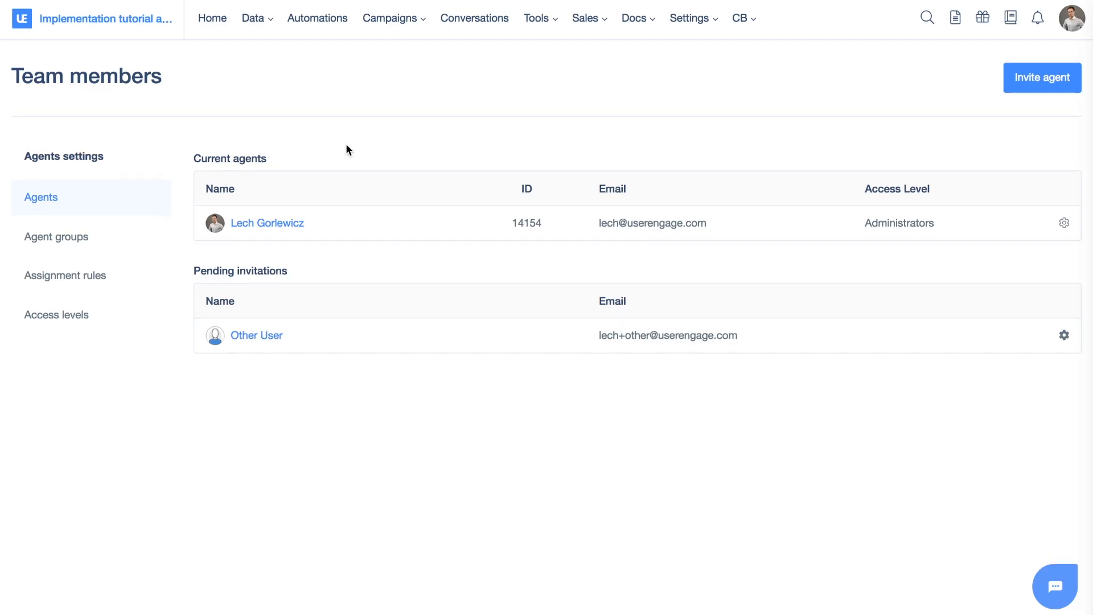
# Create an agent group named Sales representatives and move the existing agent into its group members
pyautogui.click(94, 244)
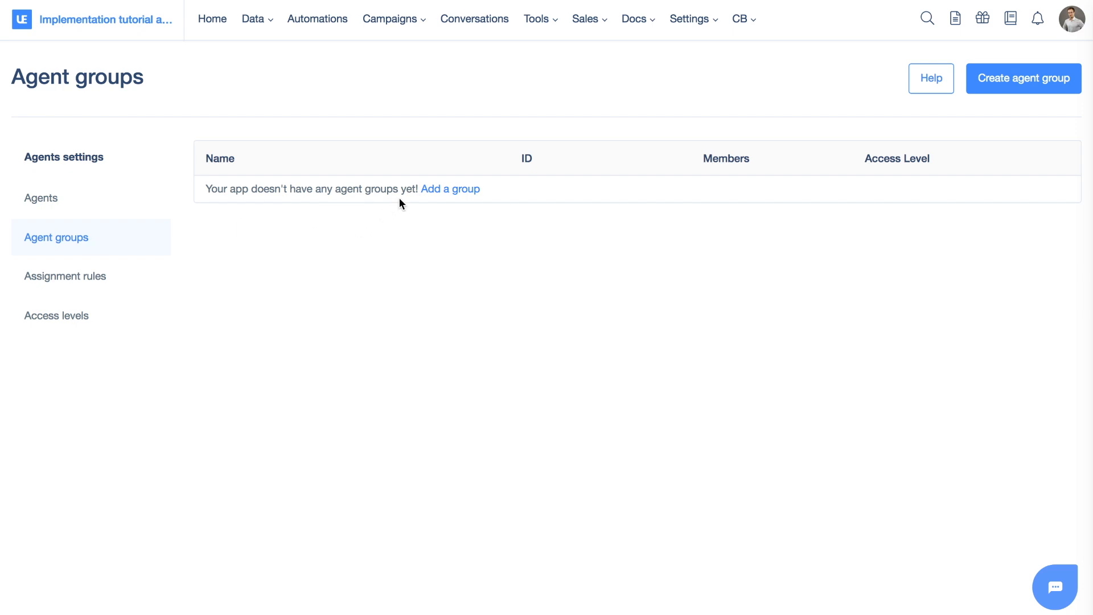
pyautogui.click(439, 197)
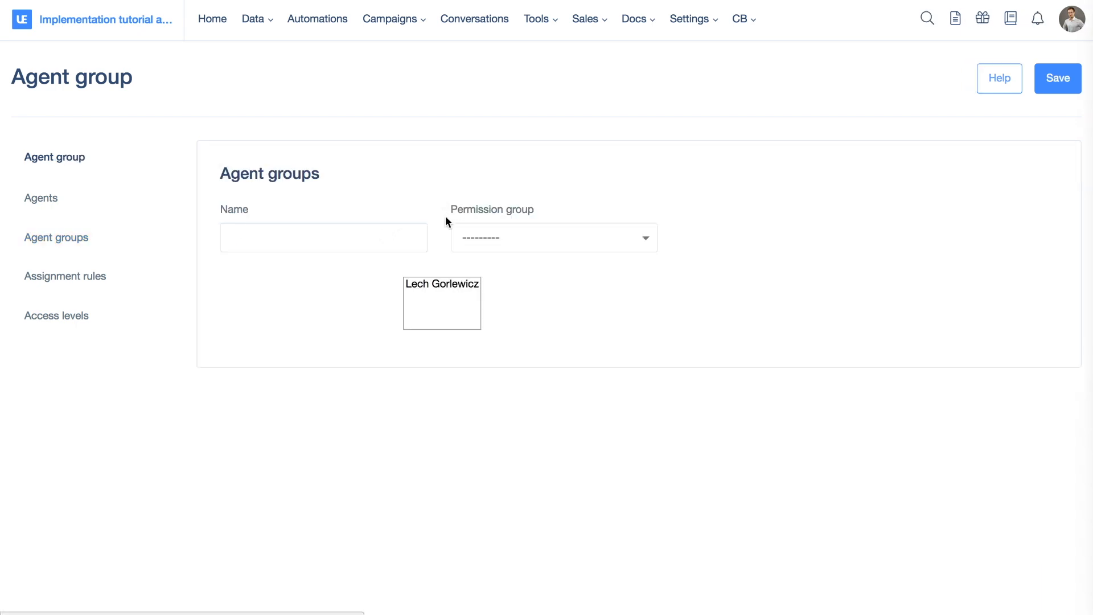
pyautogui.click(344, 244)
pyautogui.write('Sales ')
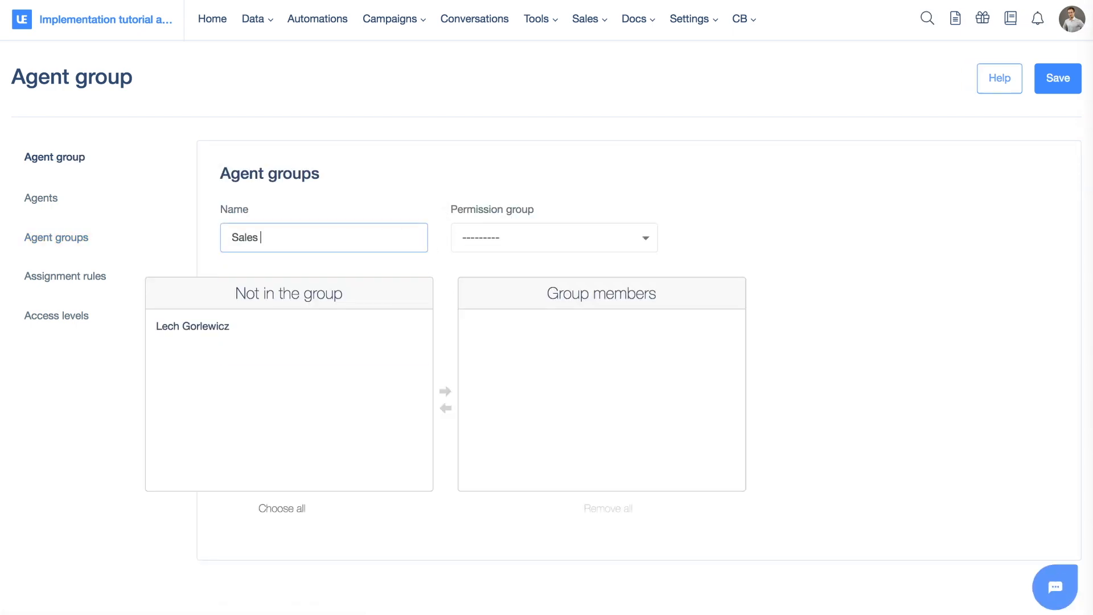
pyautogui.write('representatives')
pyautogui.click(371, 204)
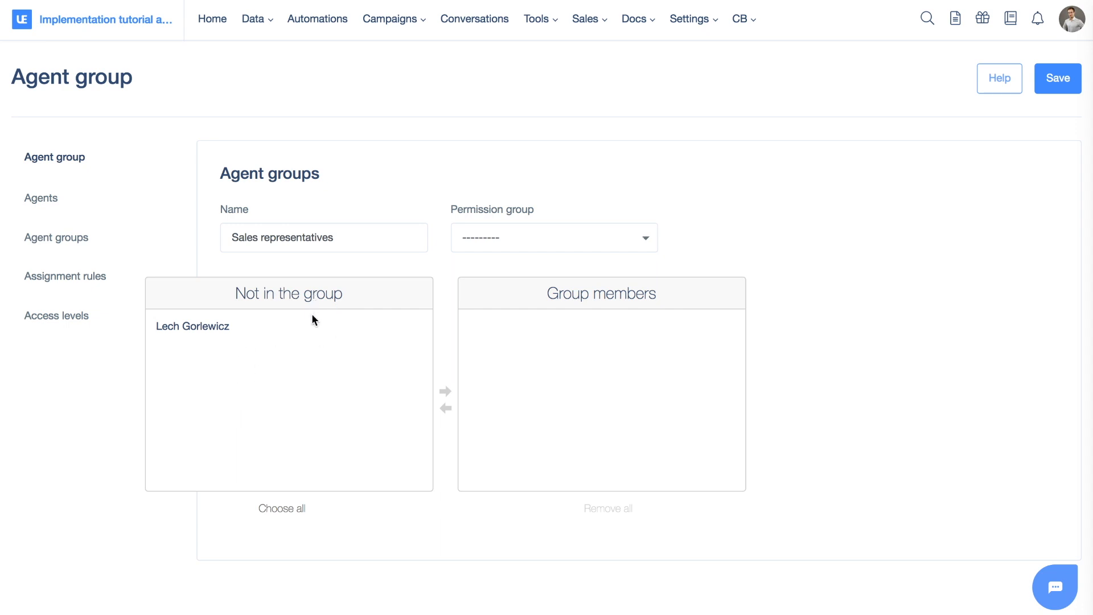
pyautogui.click(241, 327)
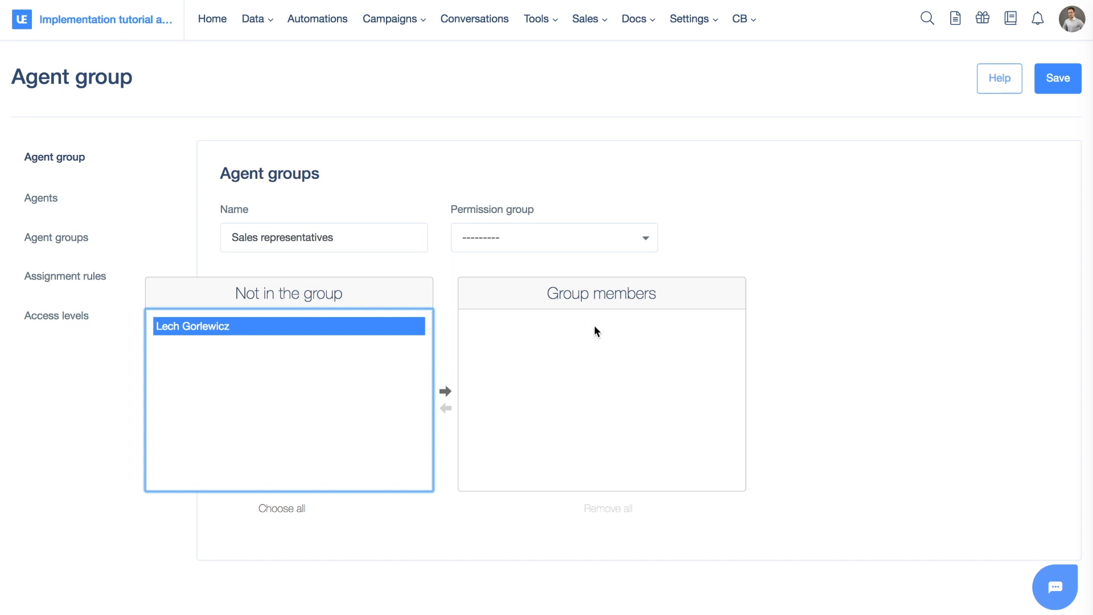
pyautogui.click(445, 392)
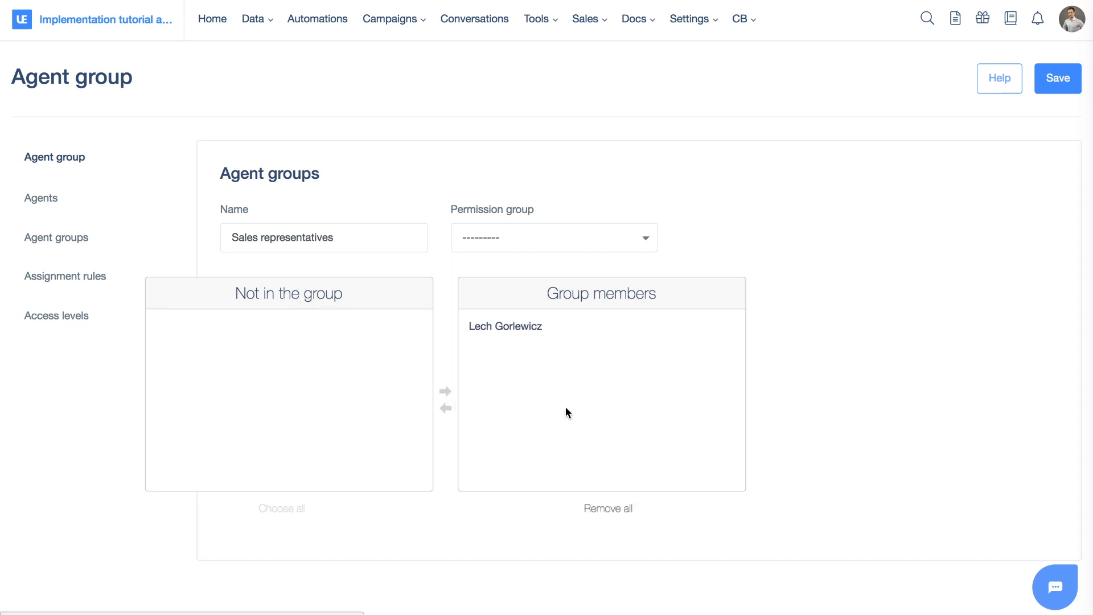
# Set the group's permission group to Administrators and save the agent group
pyautogui.click(518, 243)
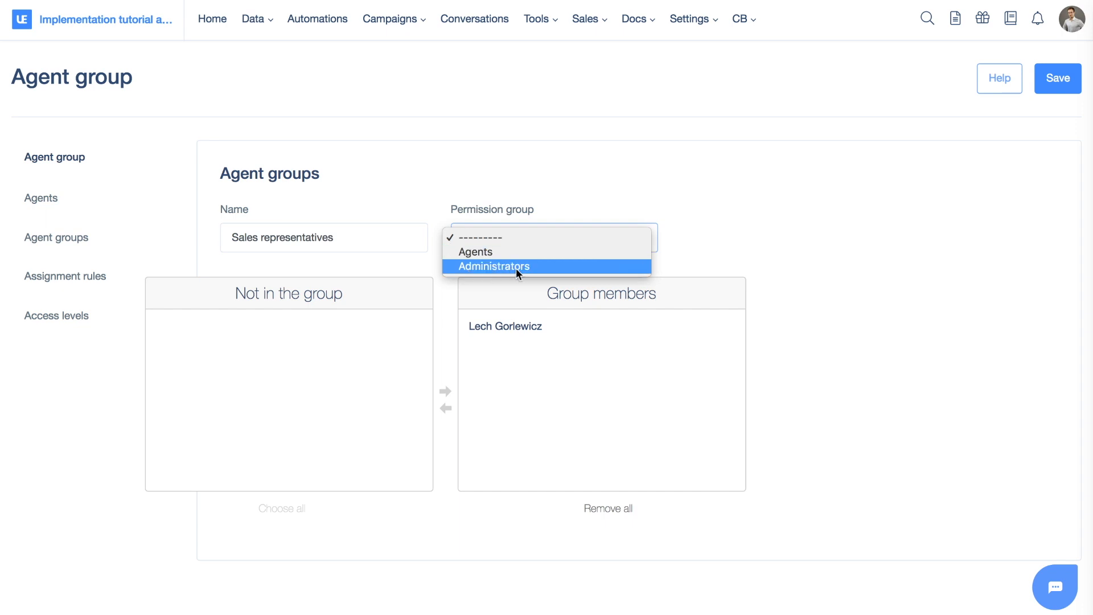
pyautogui.click(467, 268)
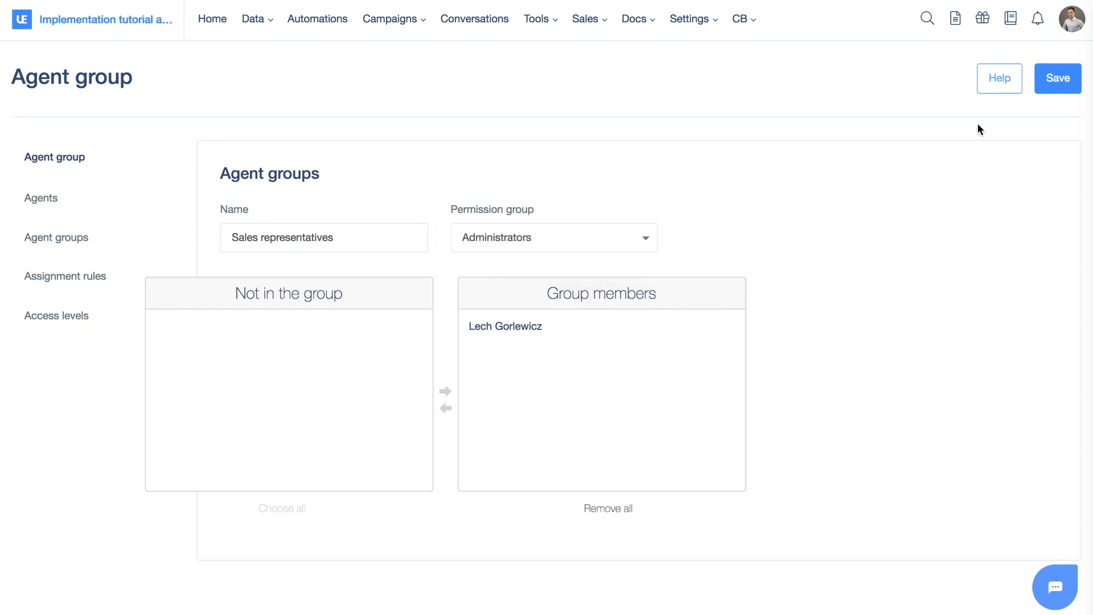
pyautogui.click(1057, 80)
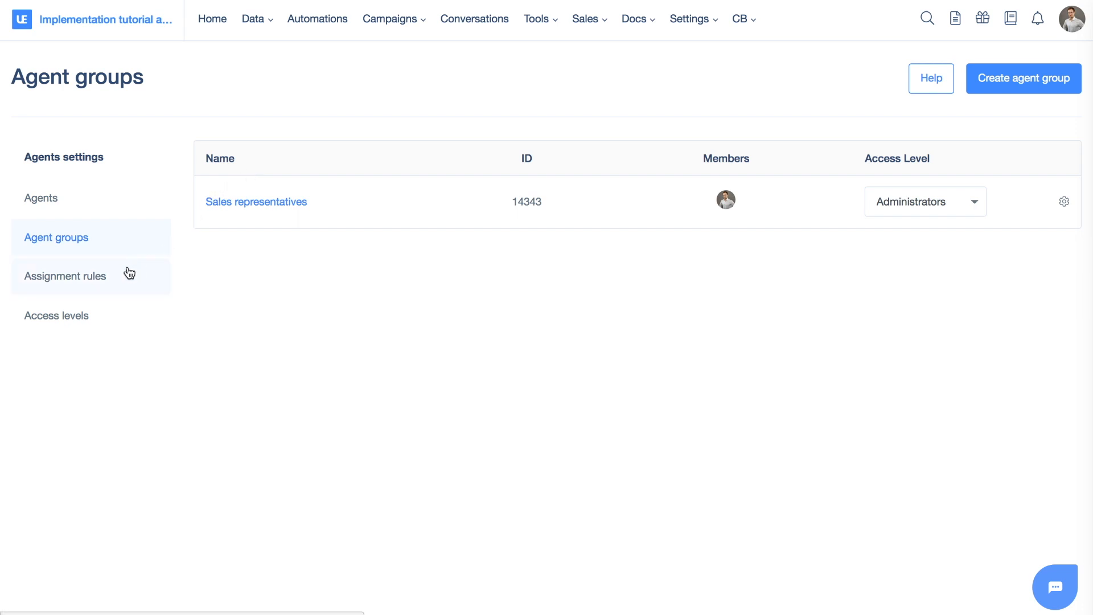
# Start a new access level named Sales representatives
pyautogui.click(90, 323)
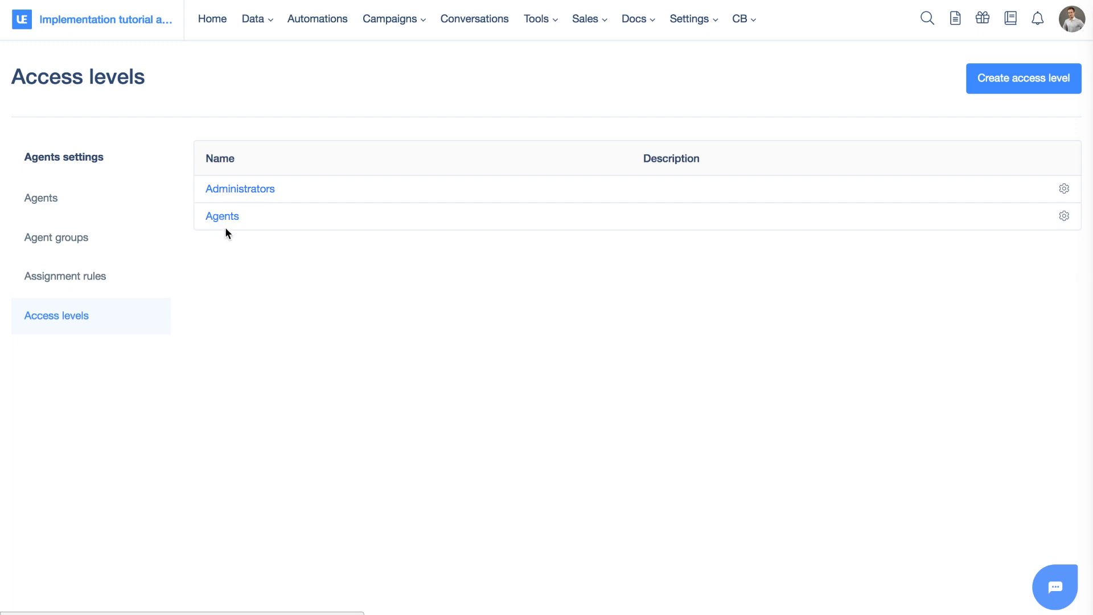
pyautogui.click(1025, 86)
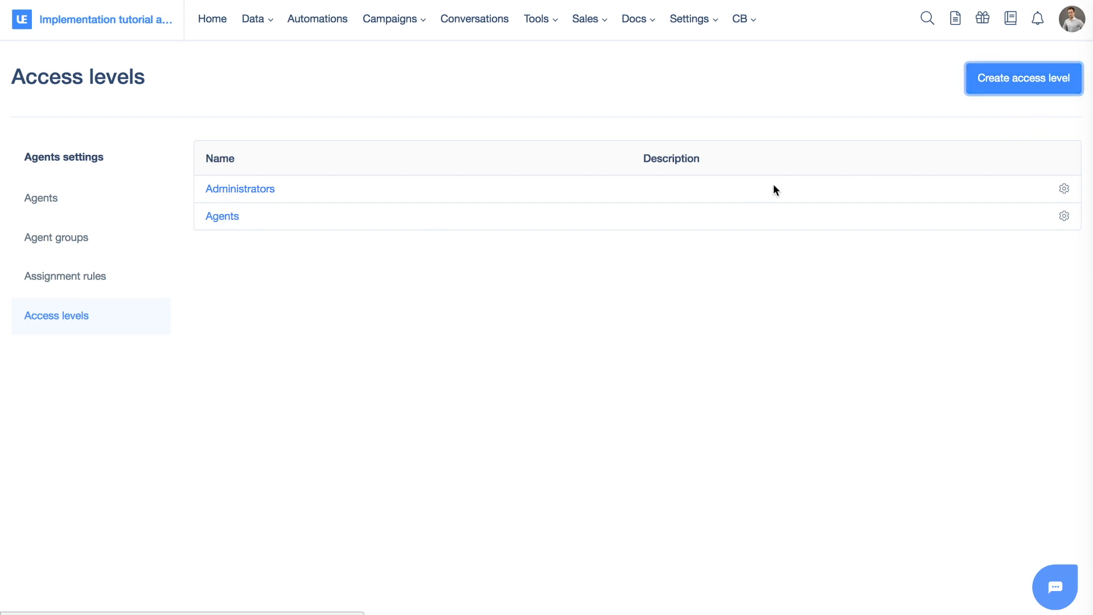
pyautogui.scroll(-3, 453, 184)
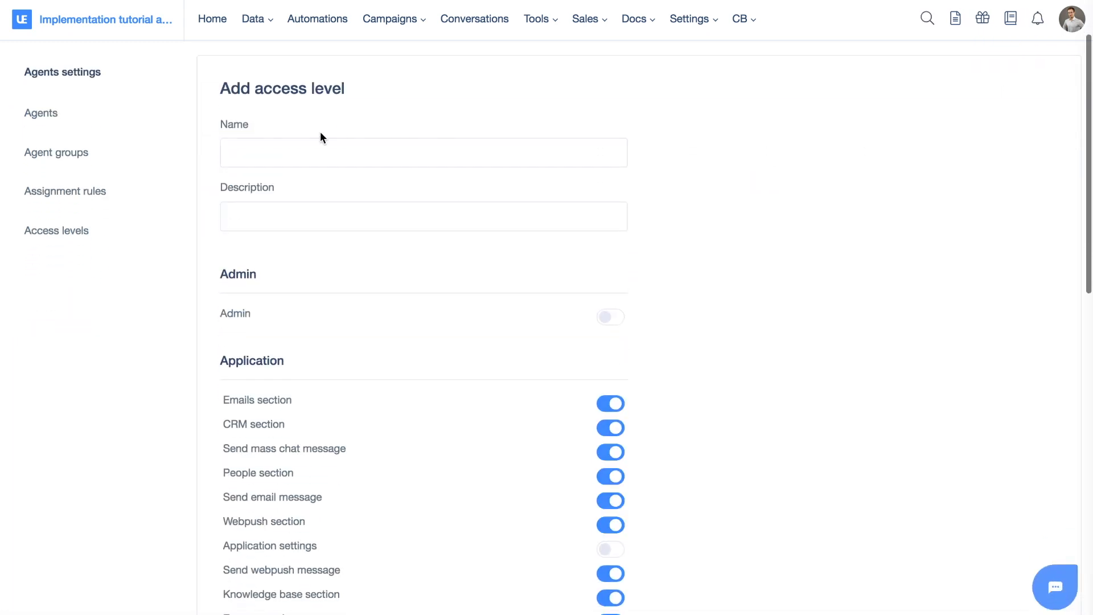
pyautogui.click(308, 151)
pyautogui.write('Sales')
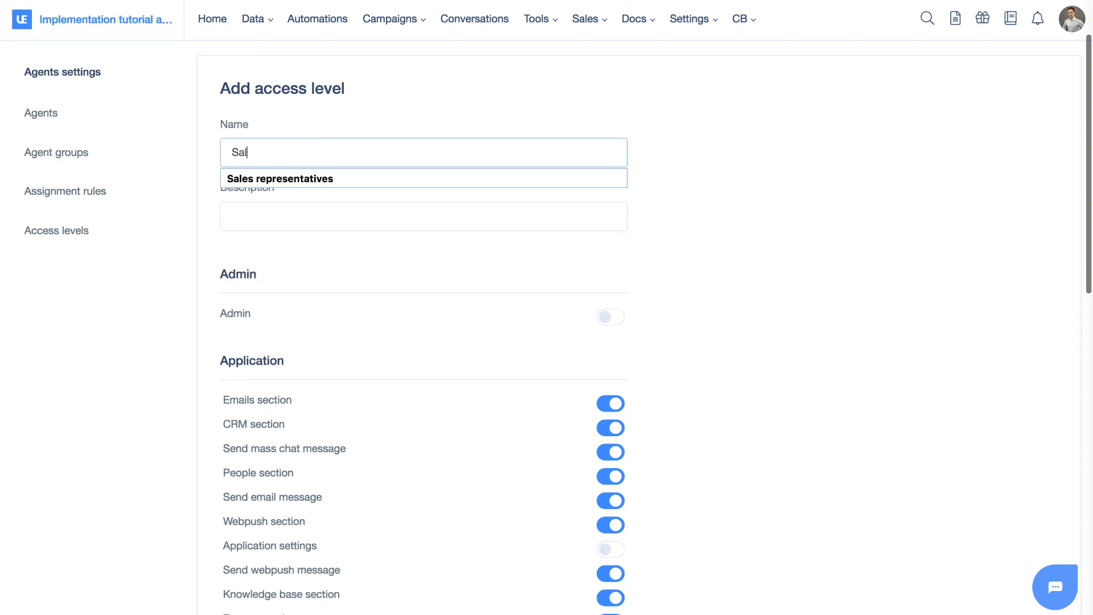
pyautogui.press('Down')
pyautogui.press('Return')
pyautogui.click(293, 219)
pyautogui.click(644, 180)
pyautogui.scroll(-3, 644, 179)
pyautogui.scroll(1, 644, 183)
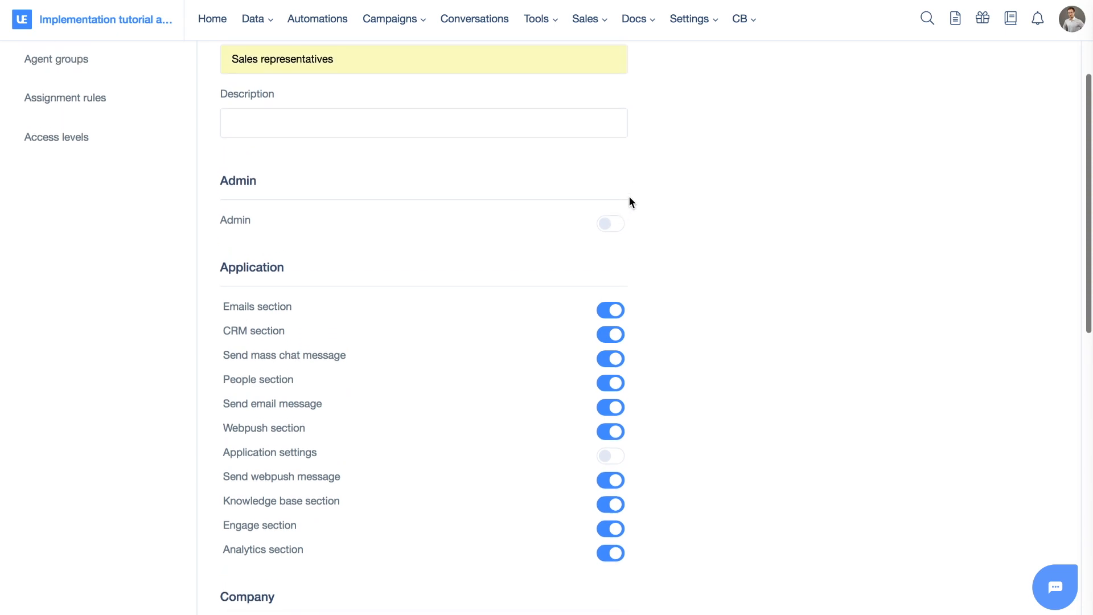
# Turn off the Webpush section and Send webpush message permissions in the access level's Application list
pyautogui.scroll(-3, 630, 202)
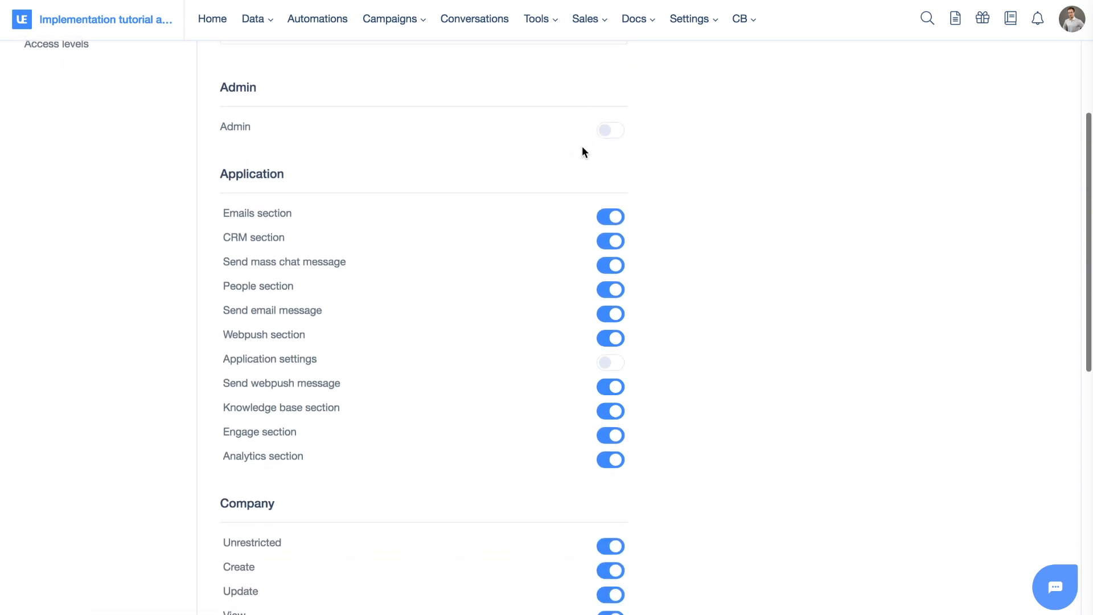
pyautogui.scroll(-4, 641, 147)
pyautogui.scroll(1, 642, 147)
pyautogui.scroll(-1, 642, 147)
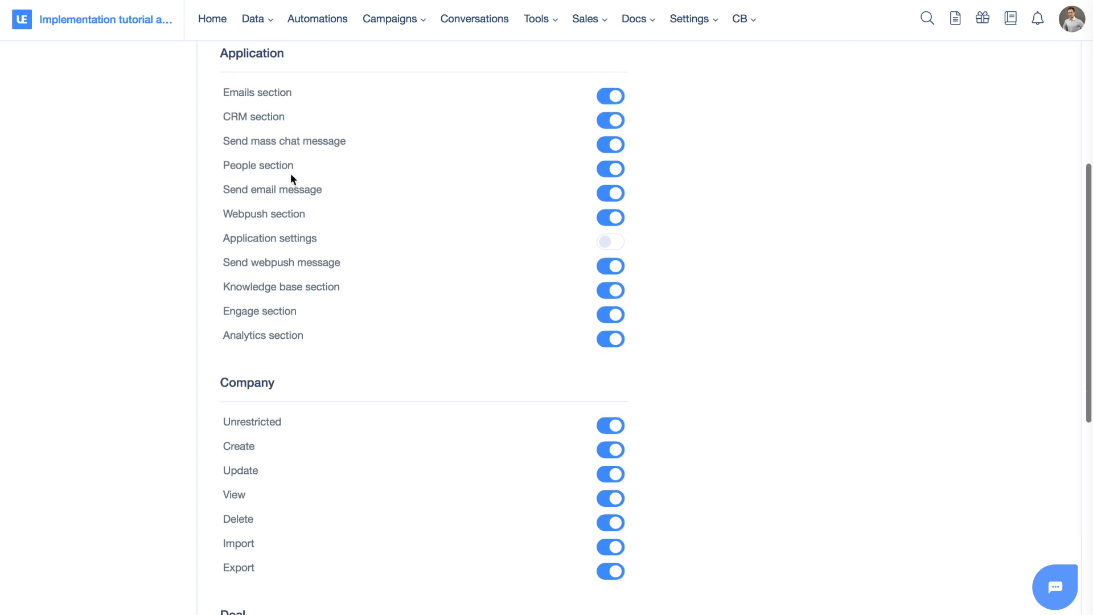
pyautogui.click(614, 223)
pyautogui.click(614, 267)
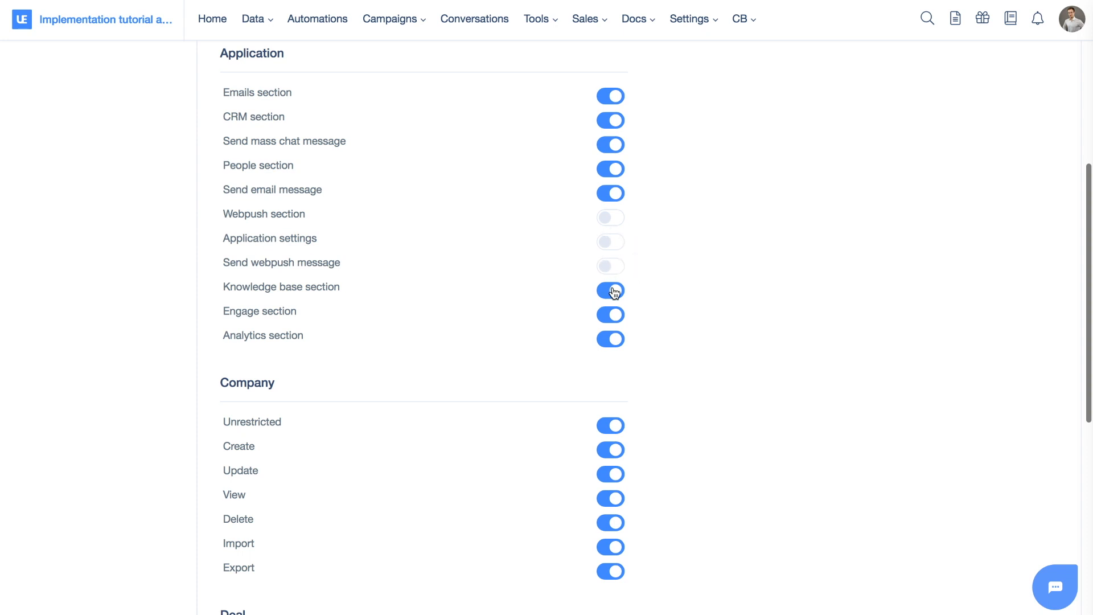
pyautogui.click(618, 295)
pyautogui.scroll(-1, 617, 295)
pyautogui.click(615, 272)
pyautogui.click(613, 295)
# Review the remaining Company, Deal and User permissions and save the access level
pyautogui.scroll(-4, 718, 308)
pyautogui.scroll(-2, 718, 302)
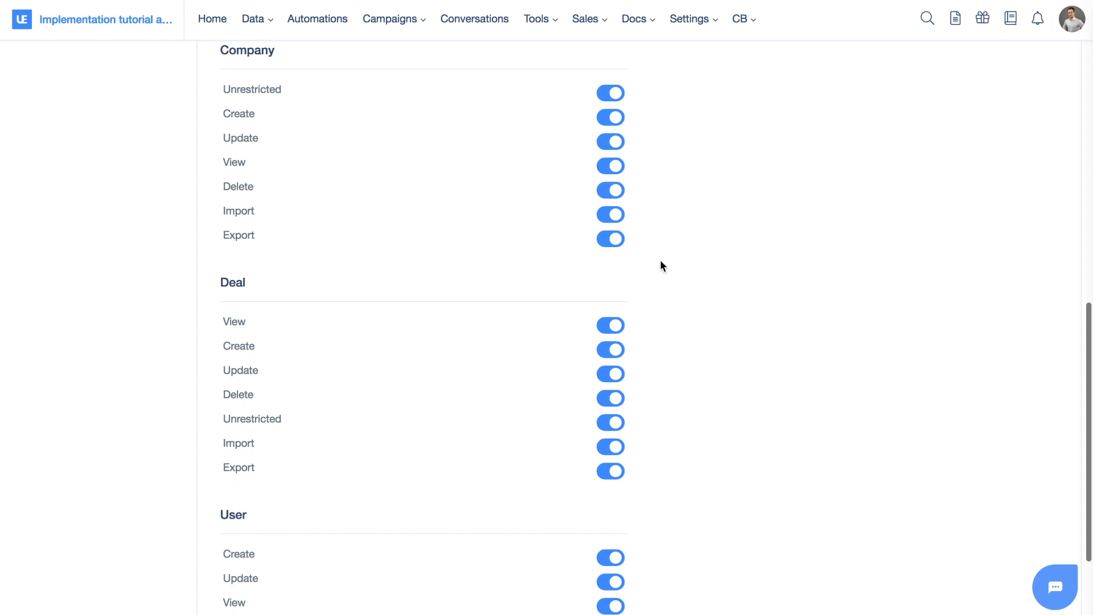
pyautogui.scroll(-3, 660, 265)
pyautogui.scroll(3, 673, 148)
pyautogui.scroll(-3, 673, 148)
pyautogui.scroll(15, 673, 148)
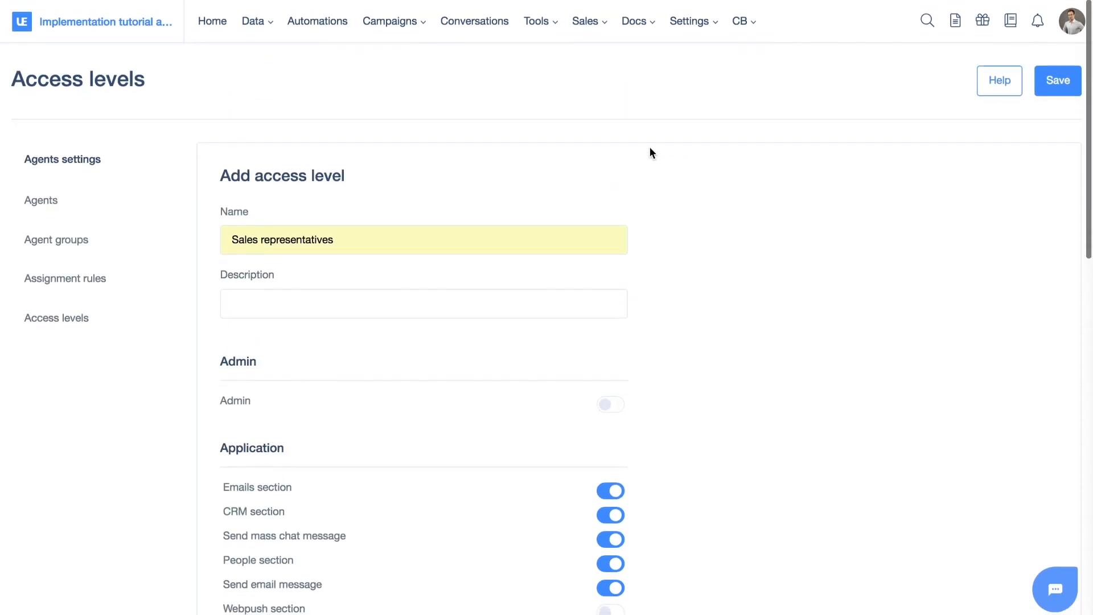
pyautogui.click(1053, 86)
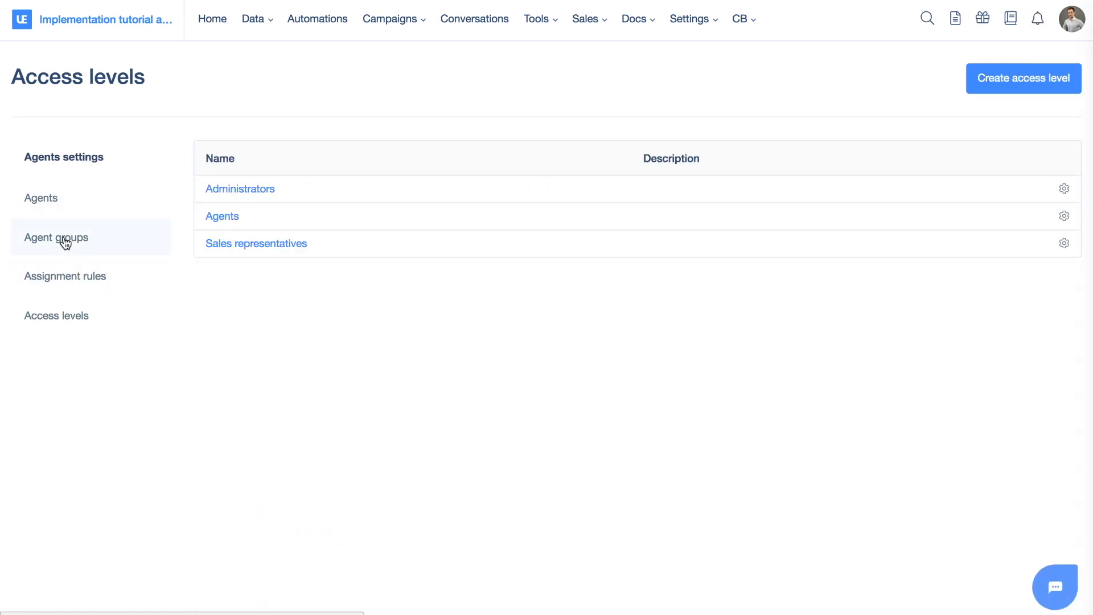
pyautogui.click(131, 240)
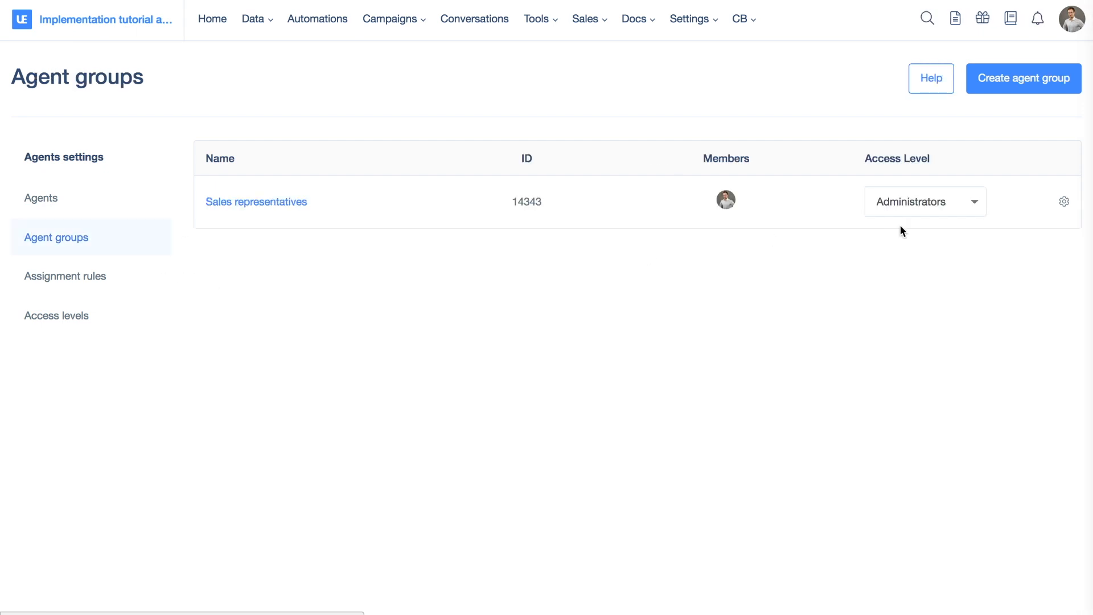
pyautogui.click(939, 202)
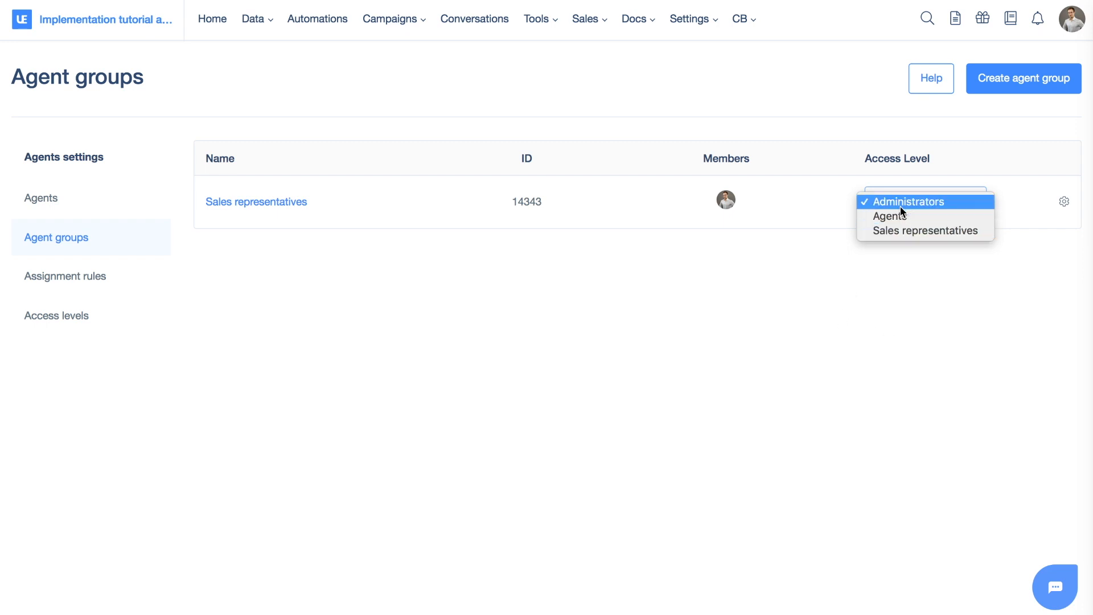
pyautogui.click(825, 293)
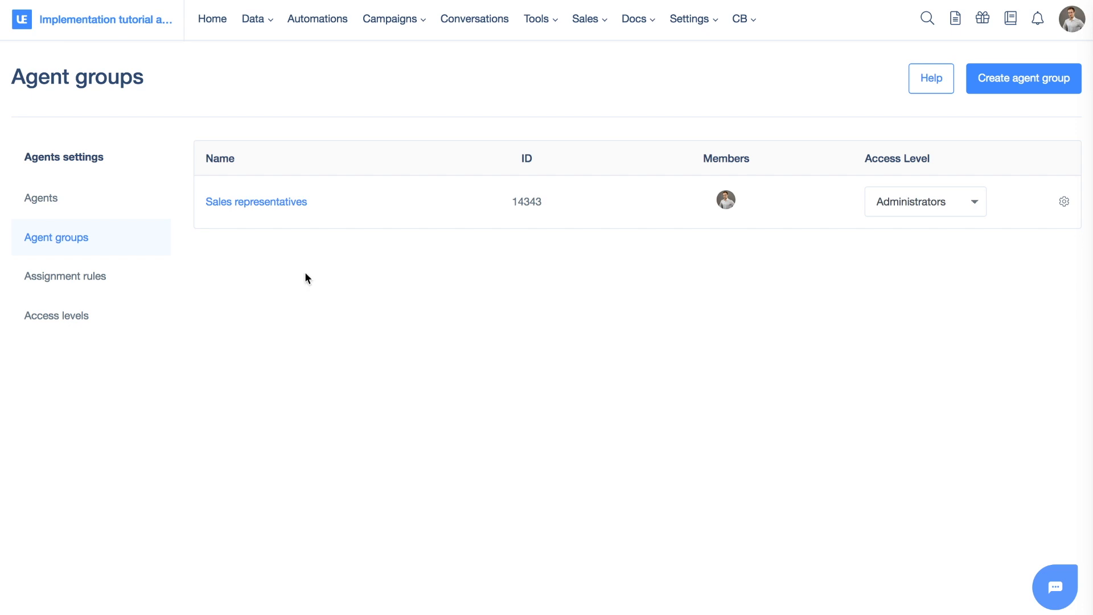
# Add an assignment rule linking the New with email segment to the Sales representatives agent group
pyautogui.click(89, 277)
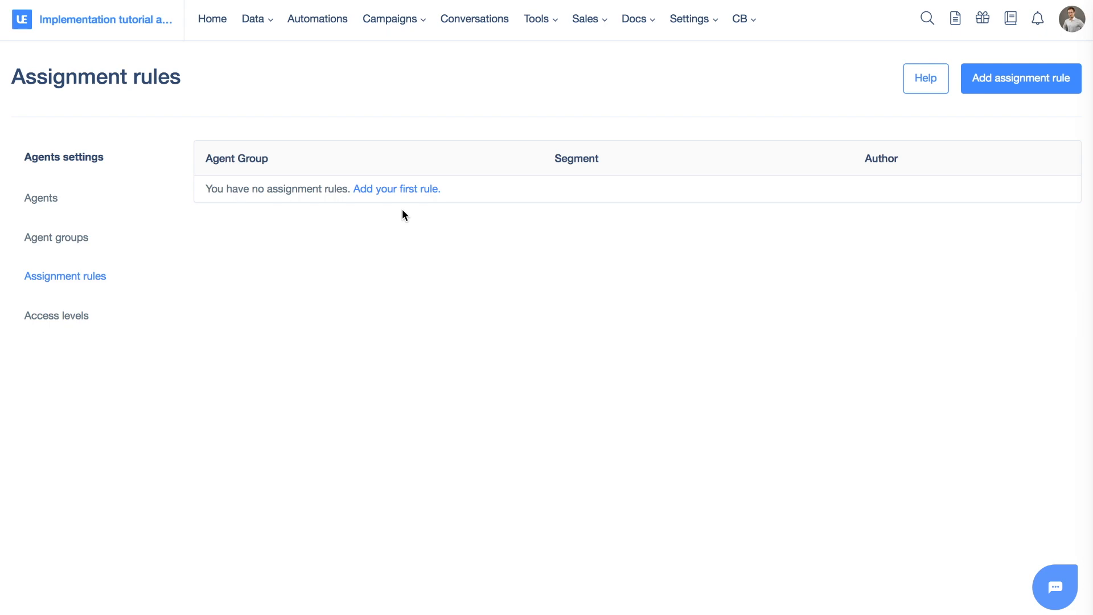
pyautogui.click(388, 189)
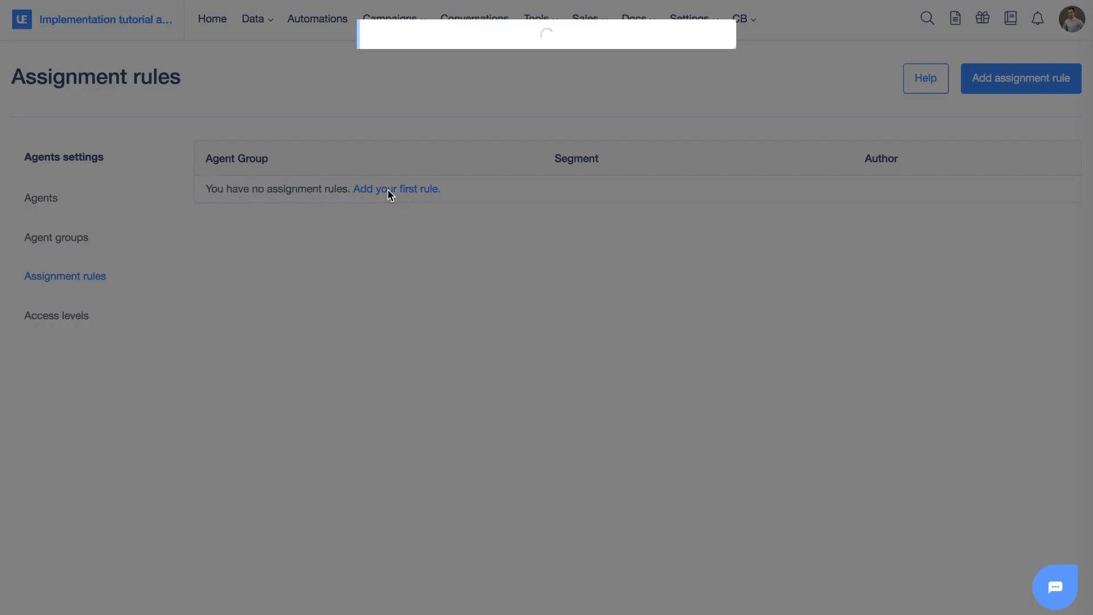
pyautogui.click(439, 170)
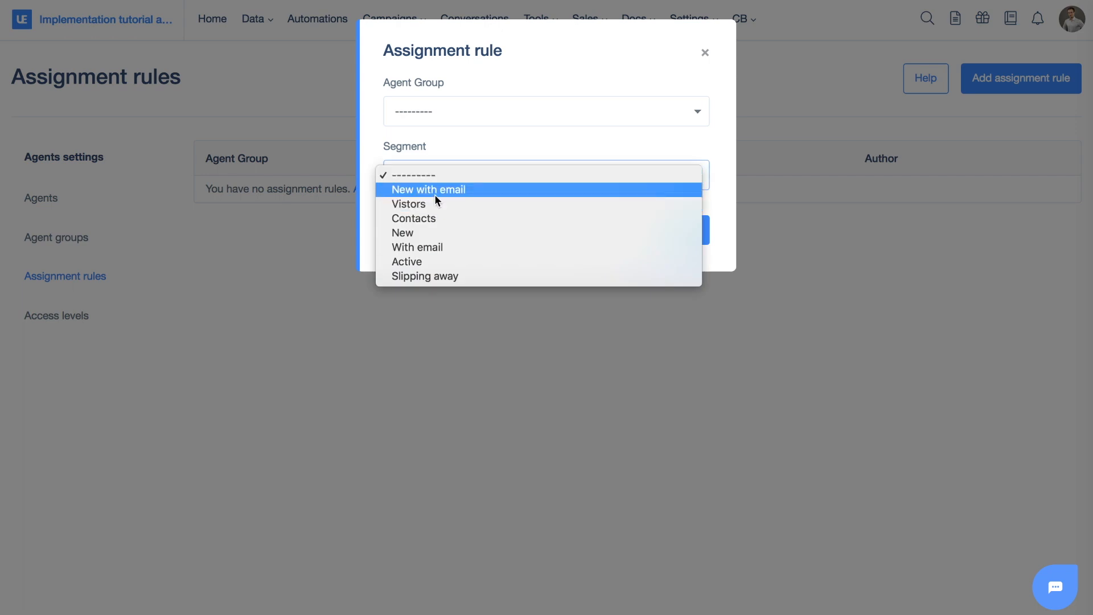
pyautogui.click(434, 193)
pyautogui.click(447, 206)
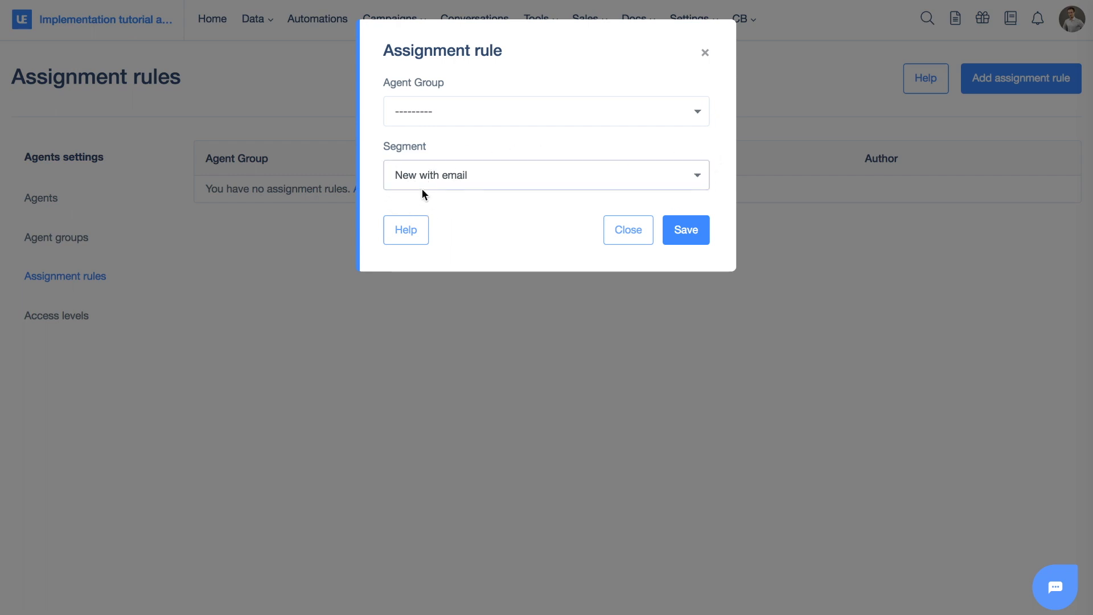
pyautogui.click(419, 113)
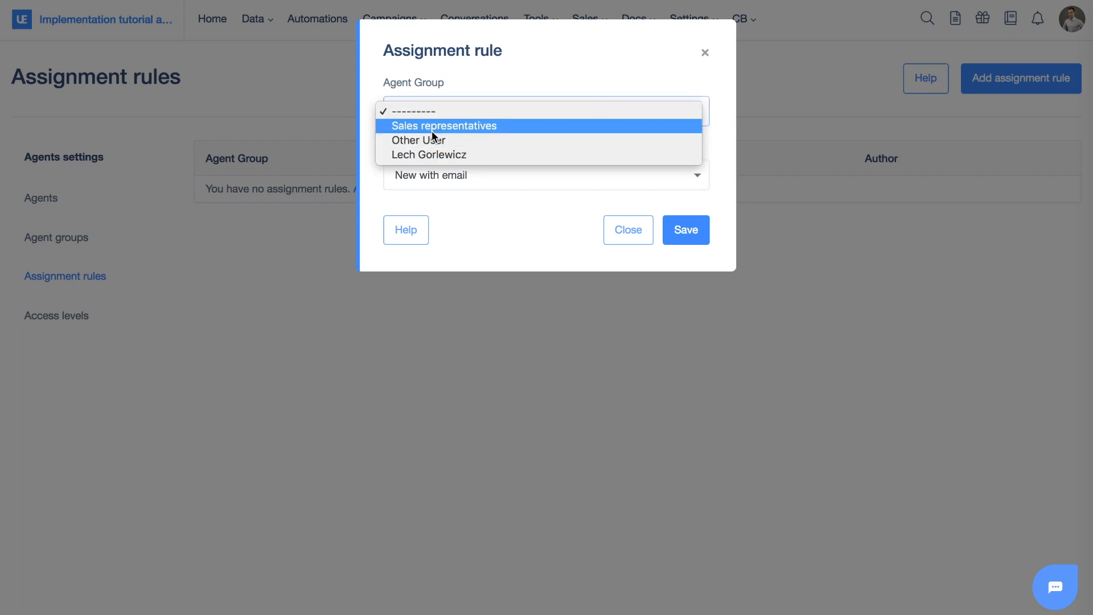
pyautogui.click(432, 128)
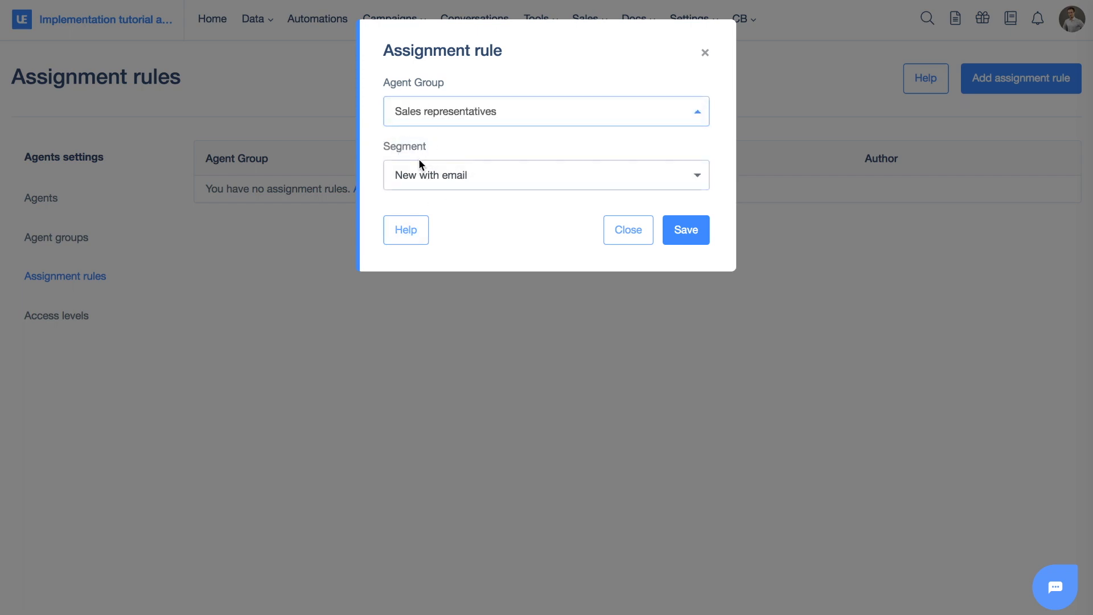